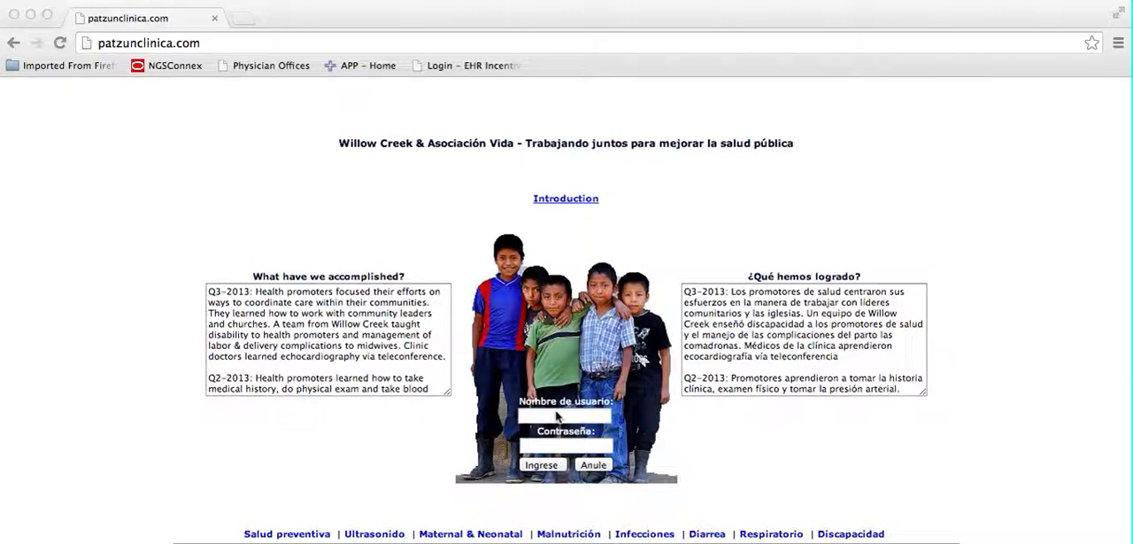
Sign in to the Patzun Clinica site with the account's username and password.
click(558, 417)
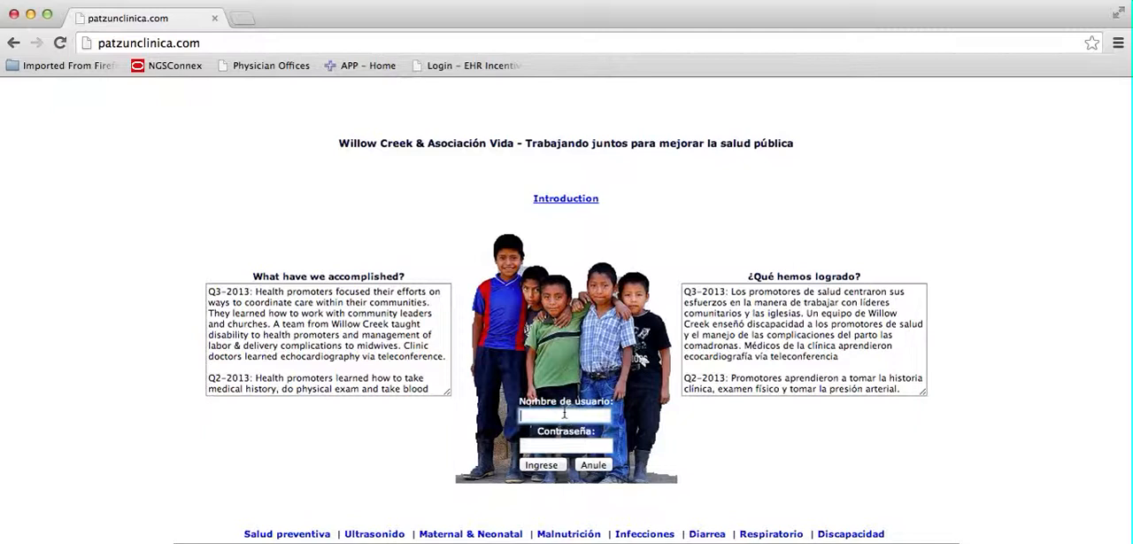
key(Tab)
text(•)
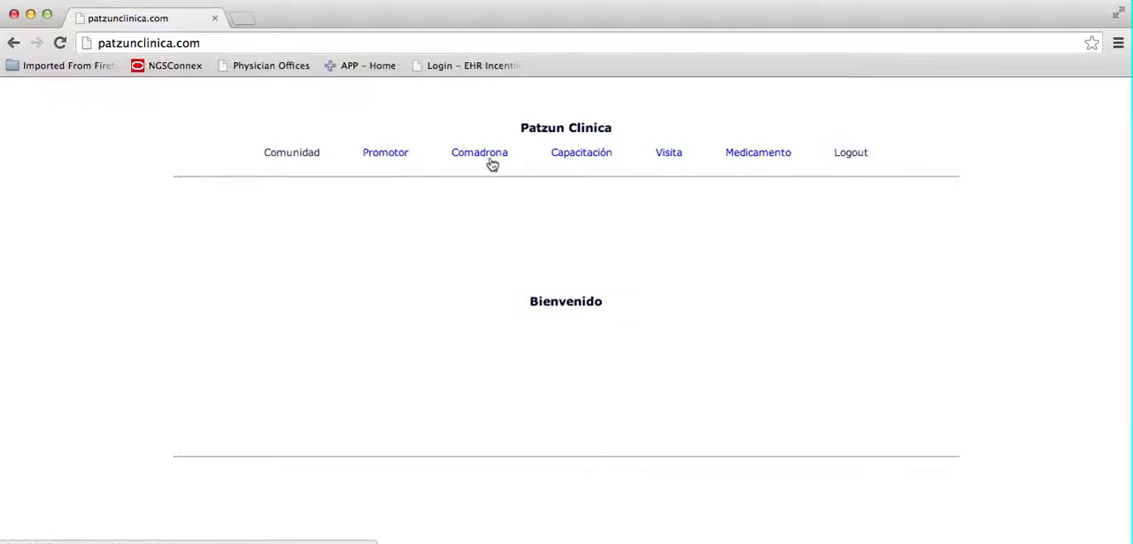
Open the Comunidad page and look through the full list of communities.
click(306, 155)
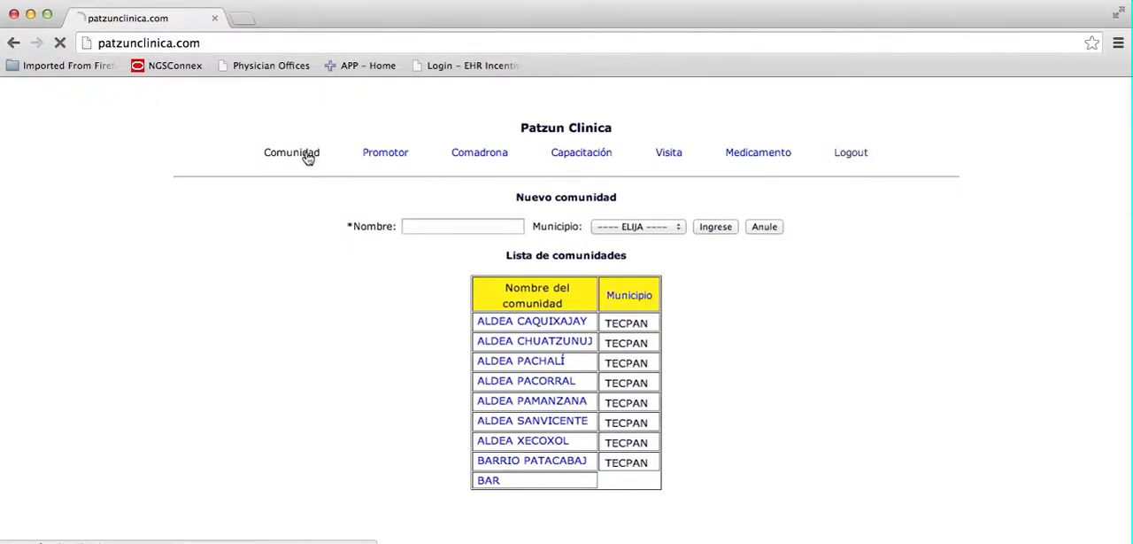
scroll(347, 242, down, 5)
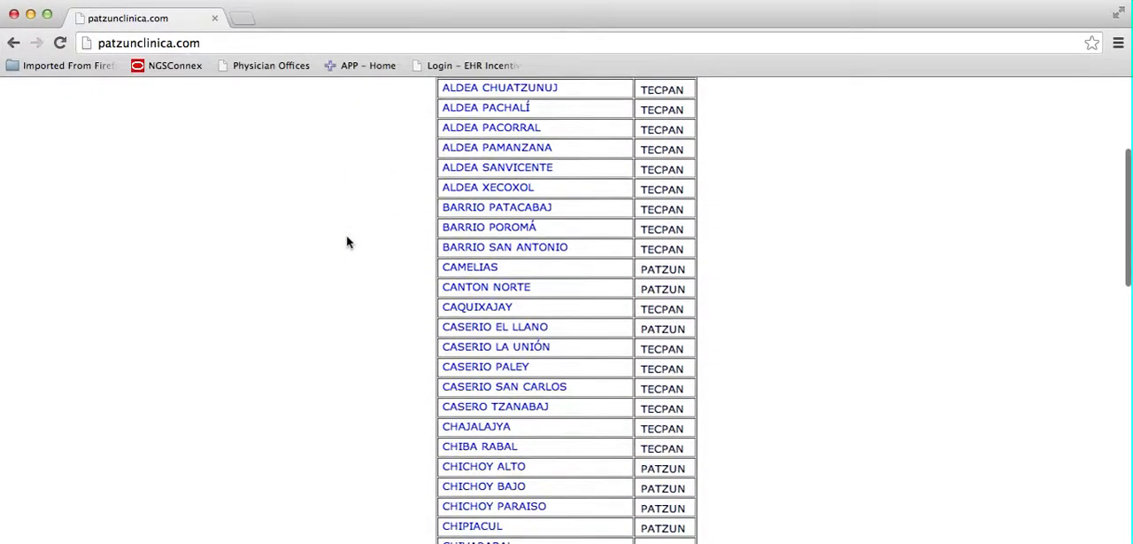
scroll(347, 241, down, 15)
scroll(347, 226, up, 13)
scroll(348, 223, up, 6)
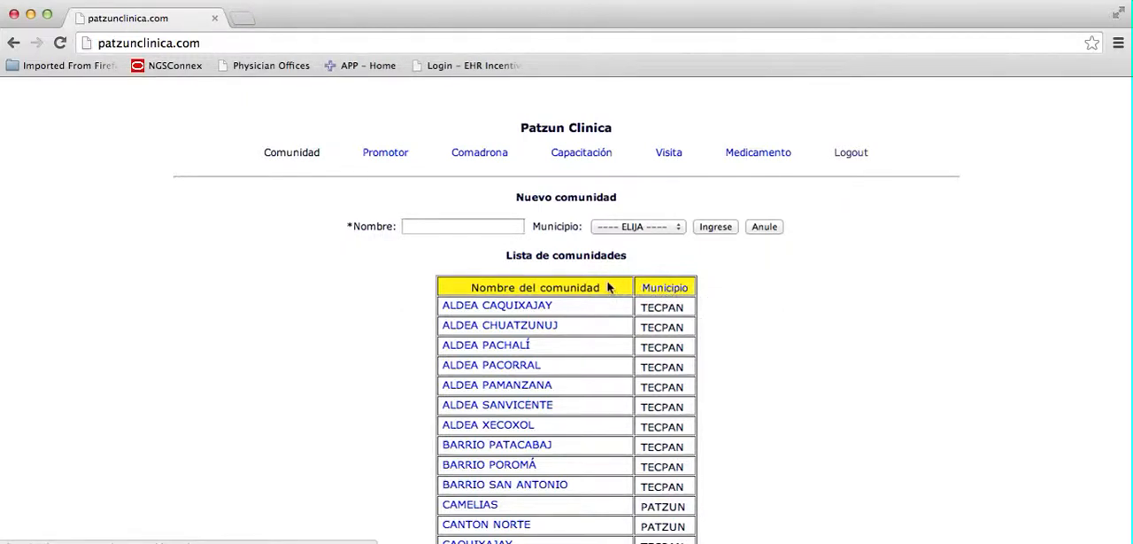
Sort the community list by Municipio and look through the reordered entries.
click(678, 291)
scroll(679, 315, down, 5)
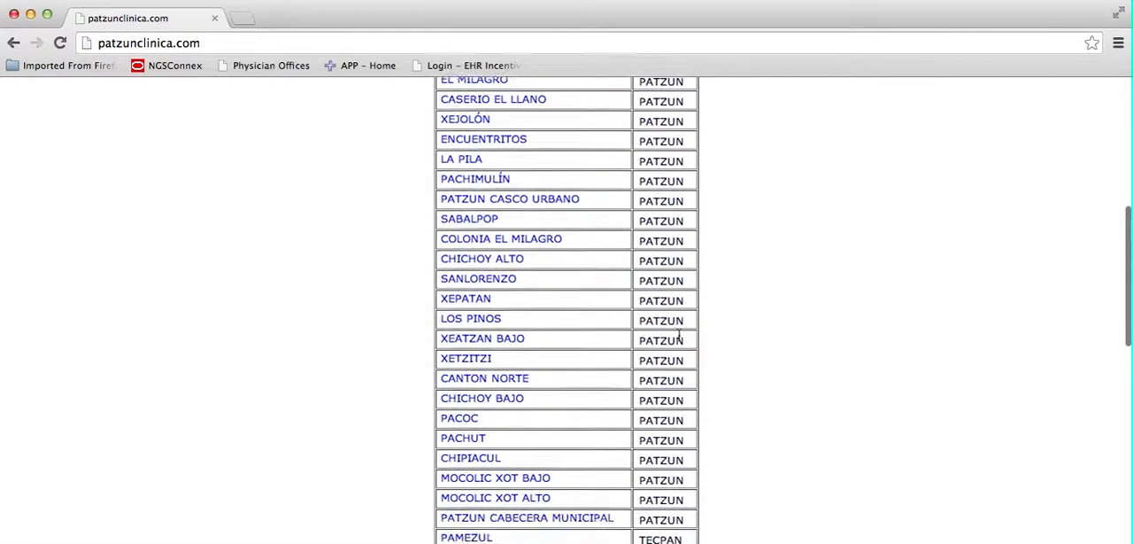
scroll(679, 339, down, 10)
scroll(679, 337, up, 20)
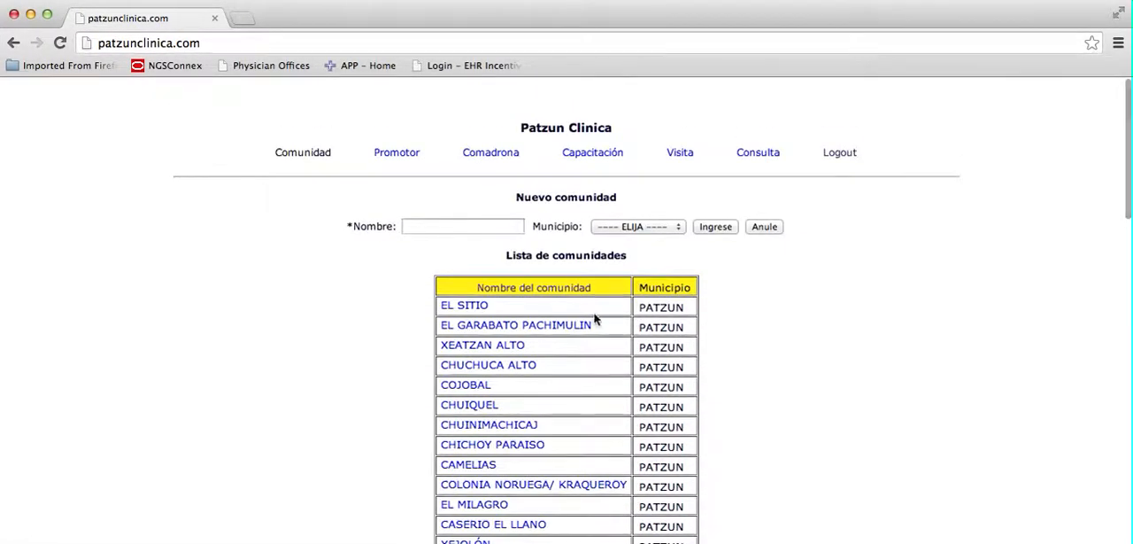
View the notes field of the El Garabato Pachimulin community record, and return to the community list.
click(497, 329)
click(522, 275)
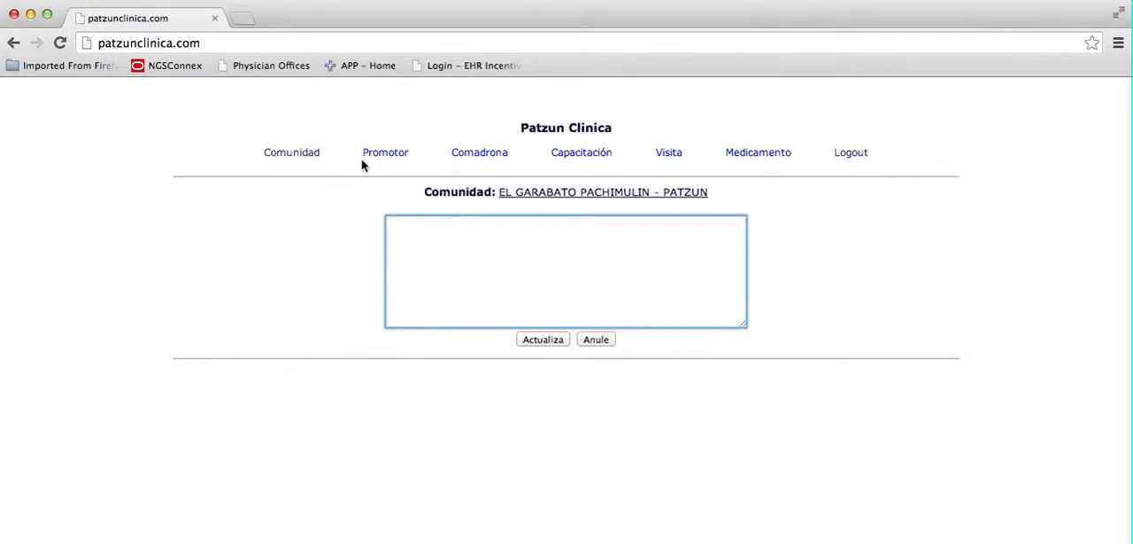
click(298, 152)
Examine the Nuevo comunidad form's name field and municipality choices without selecting any.
click(478, 228)
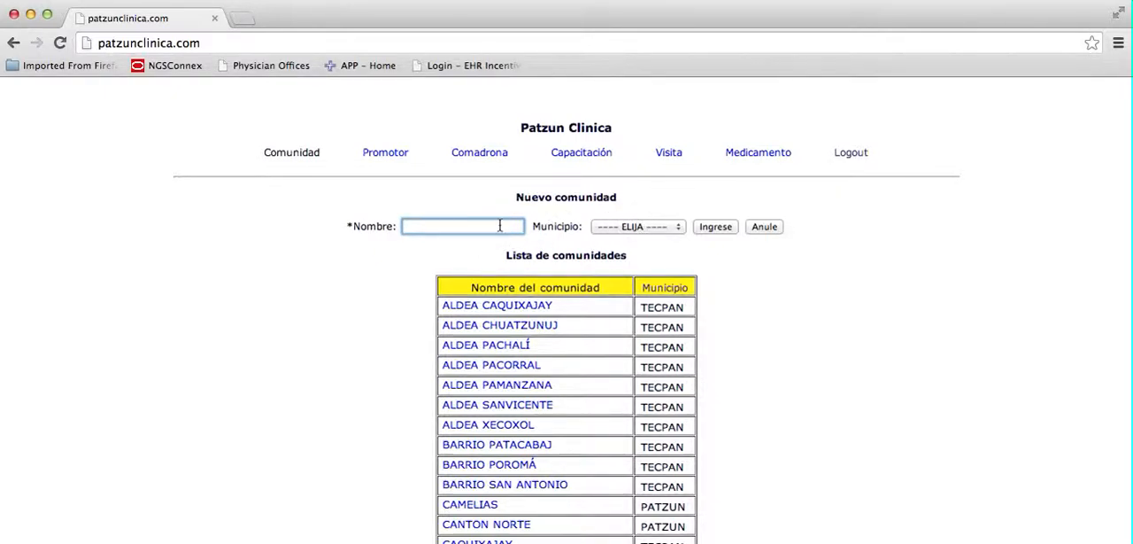
click(632, 226)
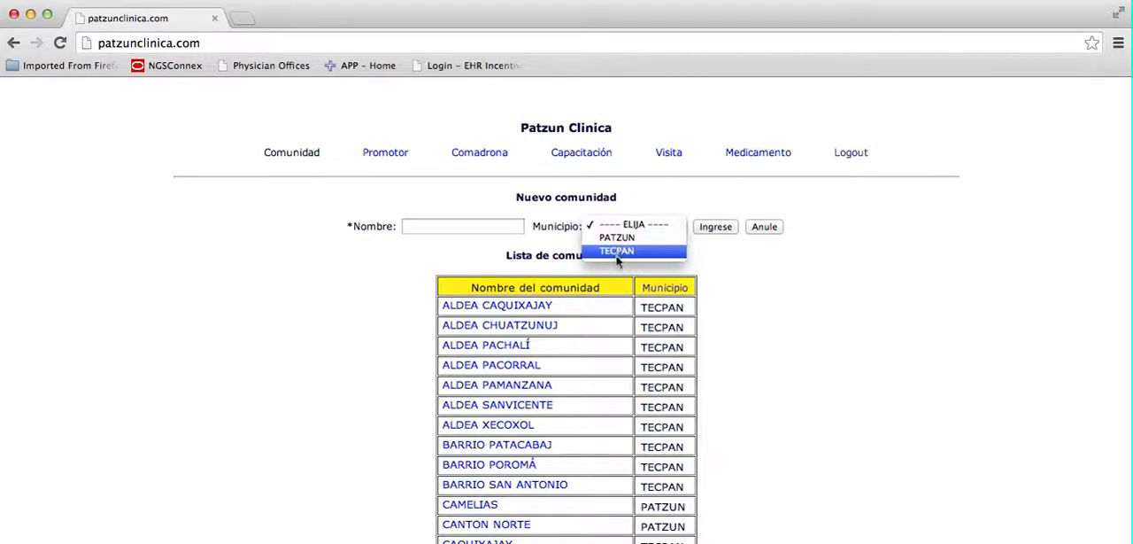
click(652, 214)
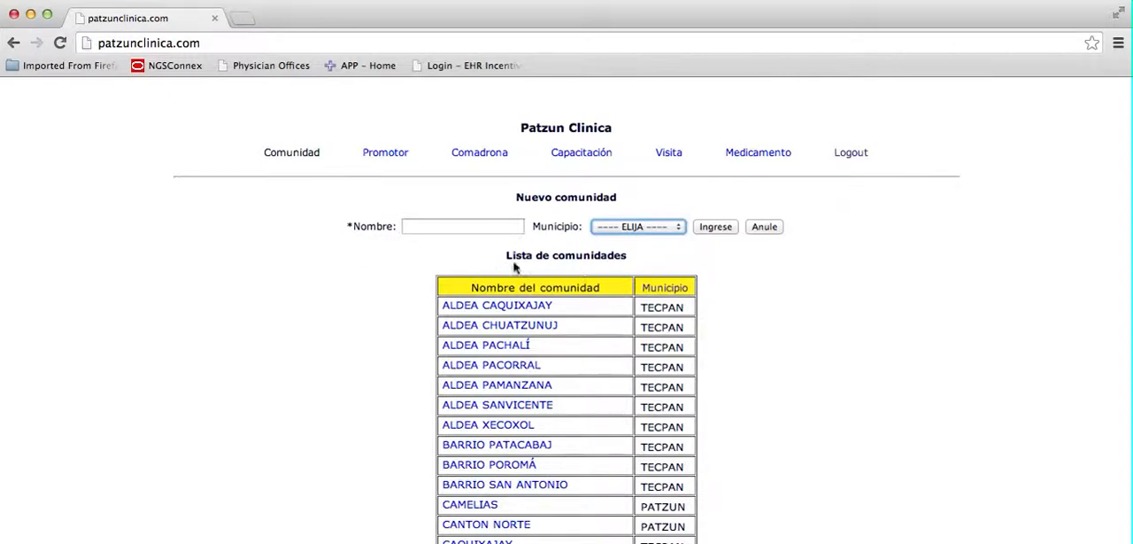
Open the Promotor page and look through the list of health promoters.
click(393, 153)
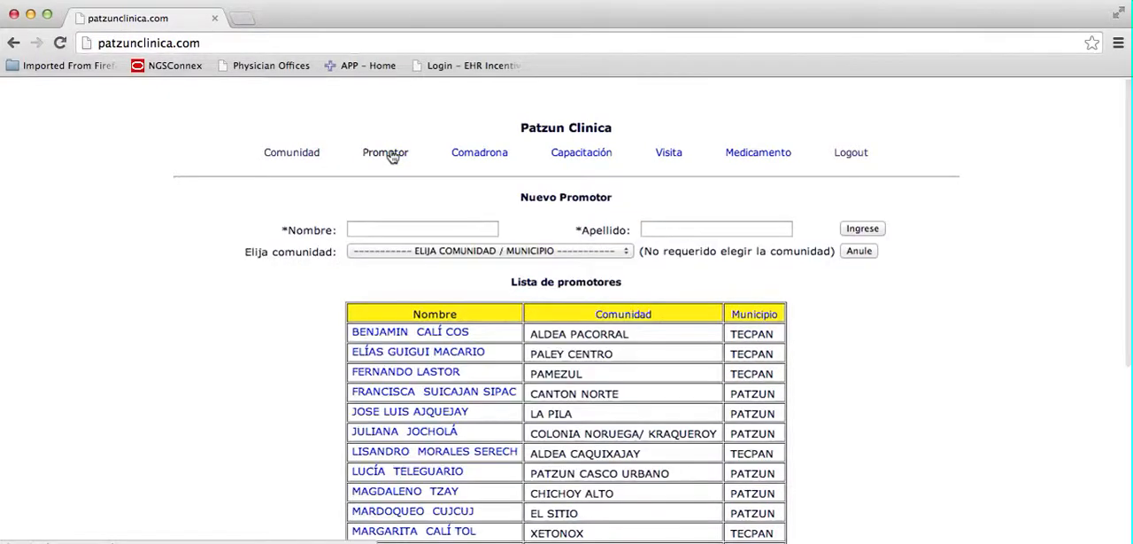
scroll(338, 409, down, 7)
scroll(338, 409, up, 6)
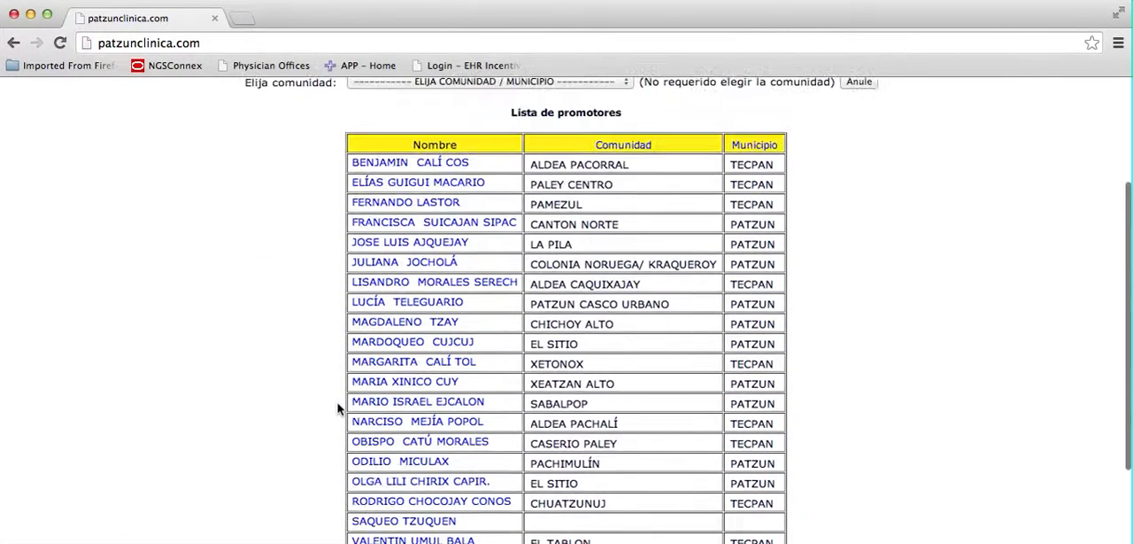
scroll(338, 408, up, 1)
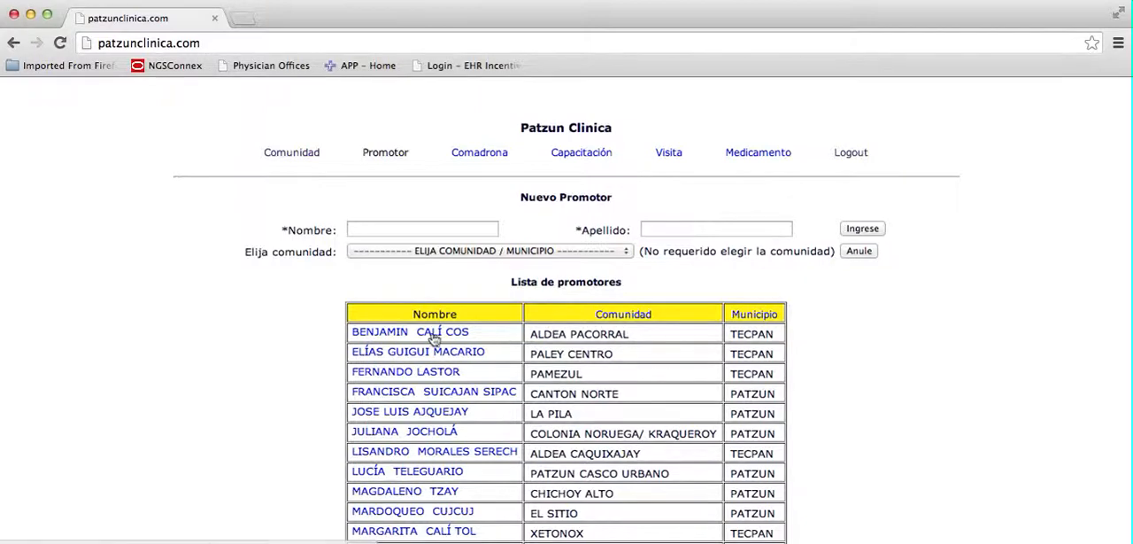
Sort the promoter list by Comunidad, look through it, and re-sort it by Municipio.
click(623, 315)
scroll(596, 392, down, 5)
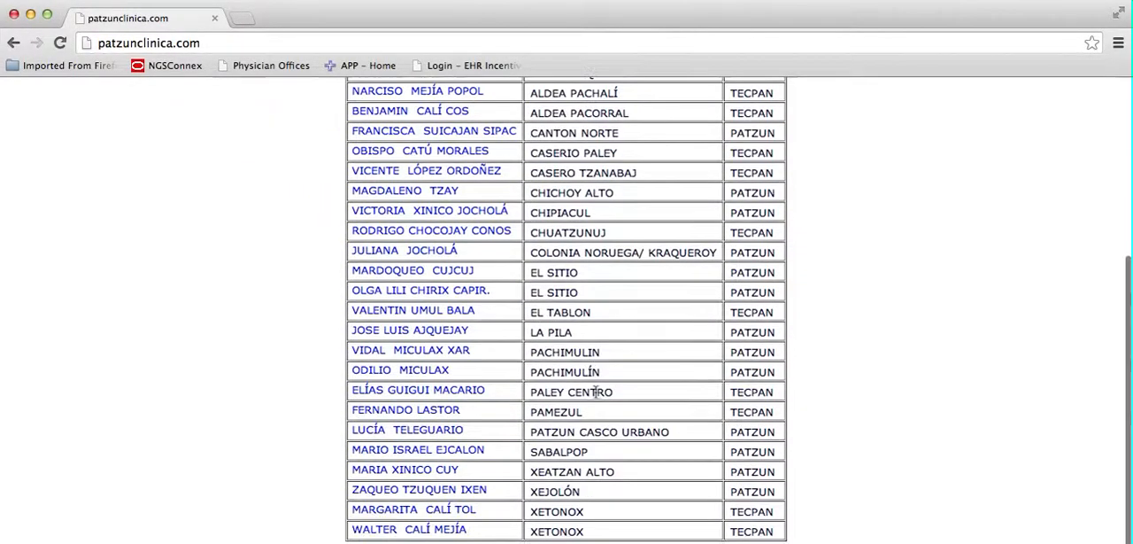
scroll(584, 372, up, 5)
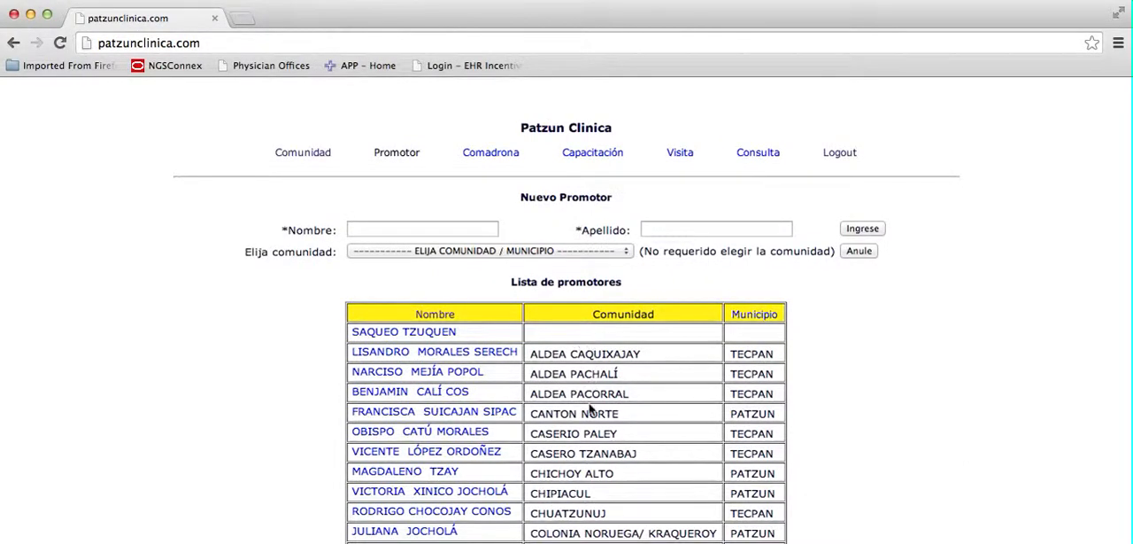
scroll(590, 407, down, 5)
scroll(590, 404, up, 2)
scroll(589, 404, up, 4)
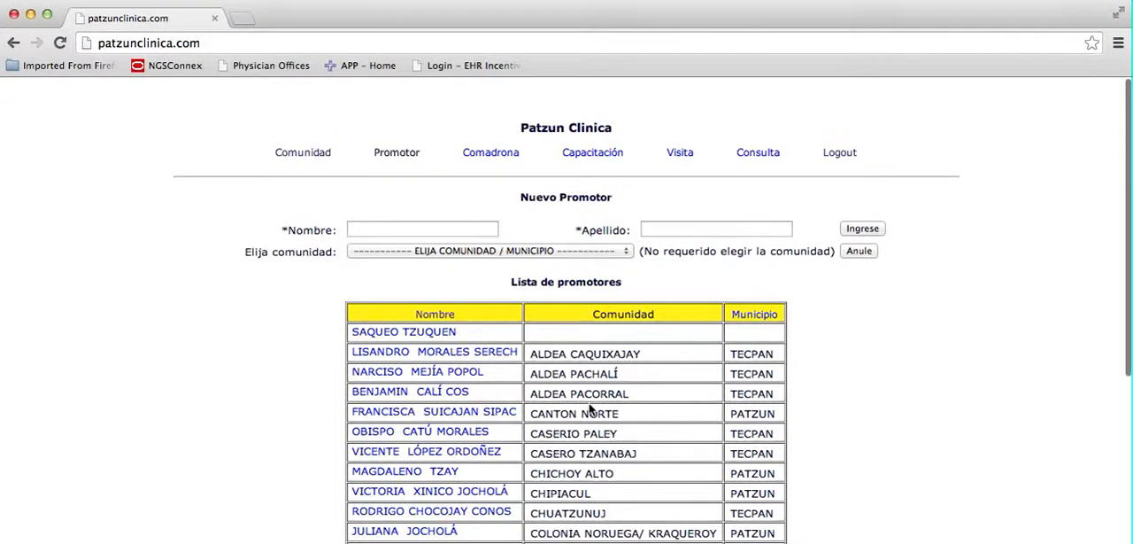
click(756, 323)
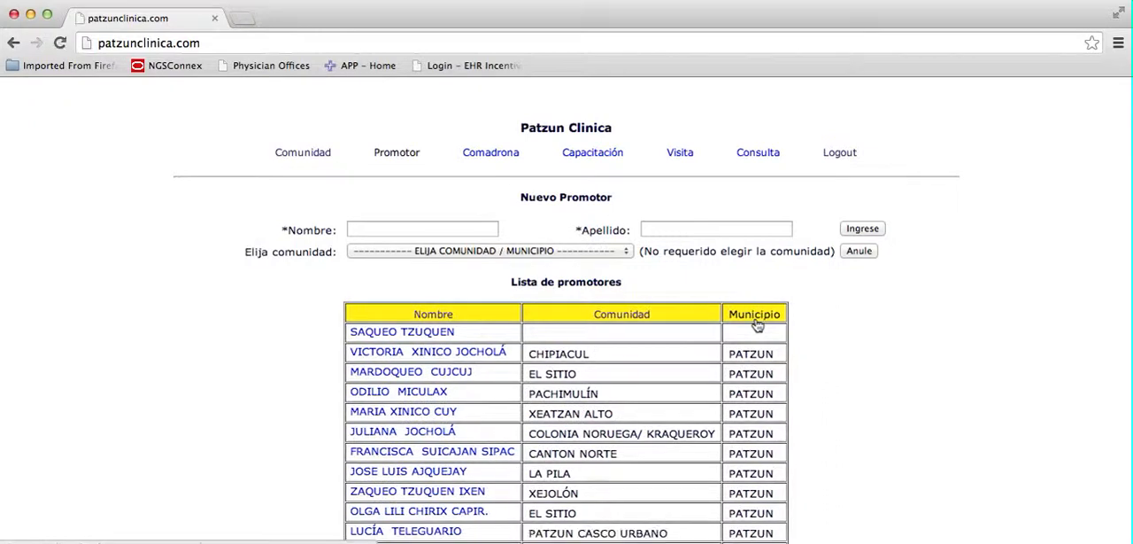
Examine the Nuevo Promotor form's first name, last name and community choices without entering anything.
click(443, 222)
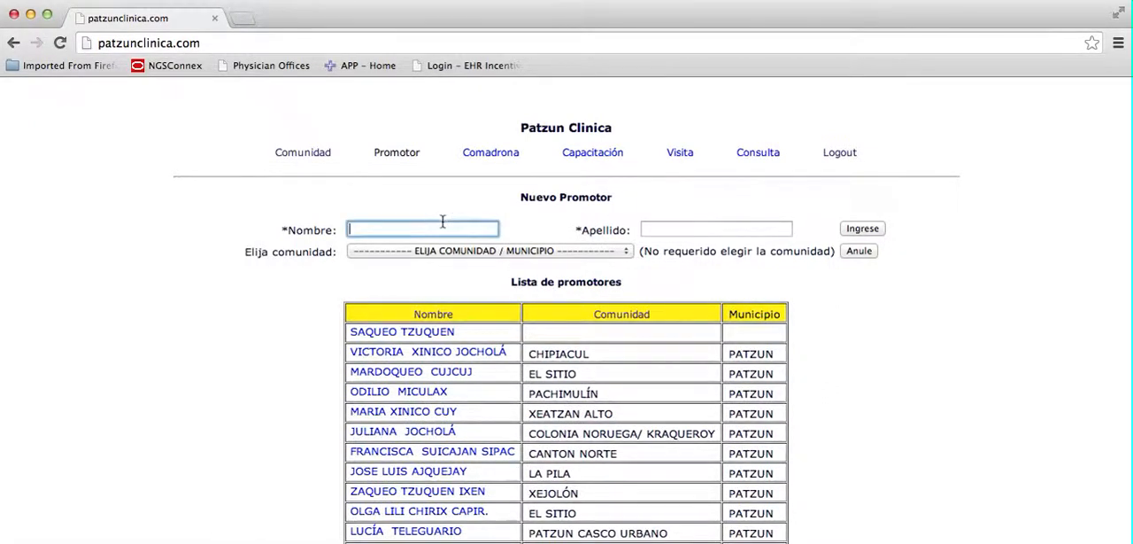
click(645, 229)
click(615, 252)
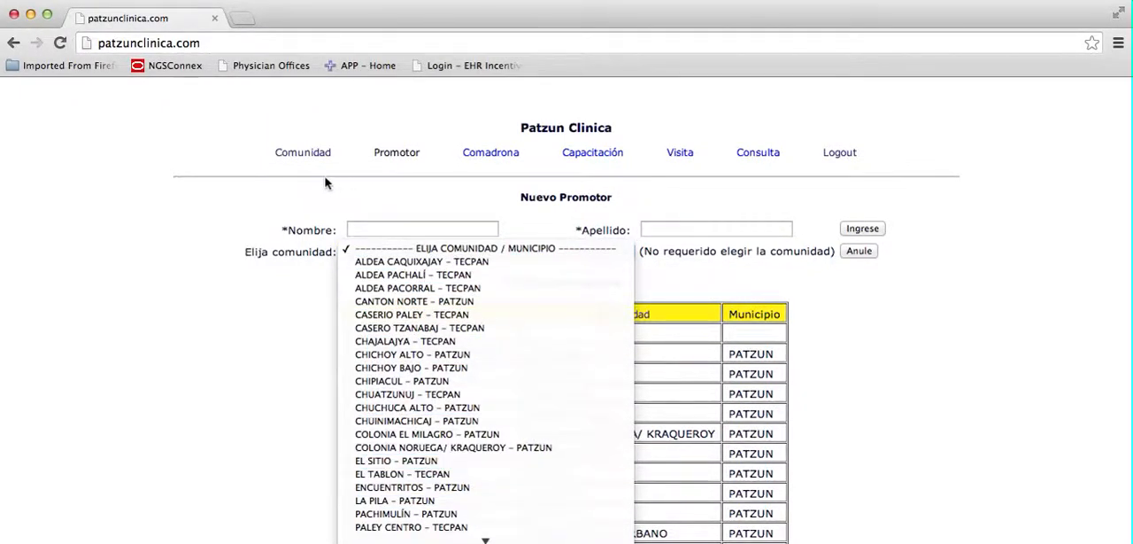
click(663, 195)
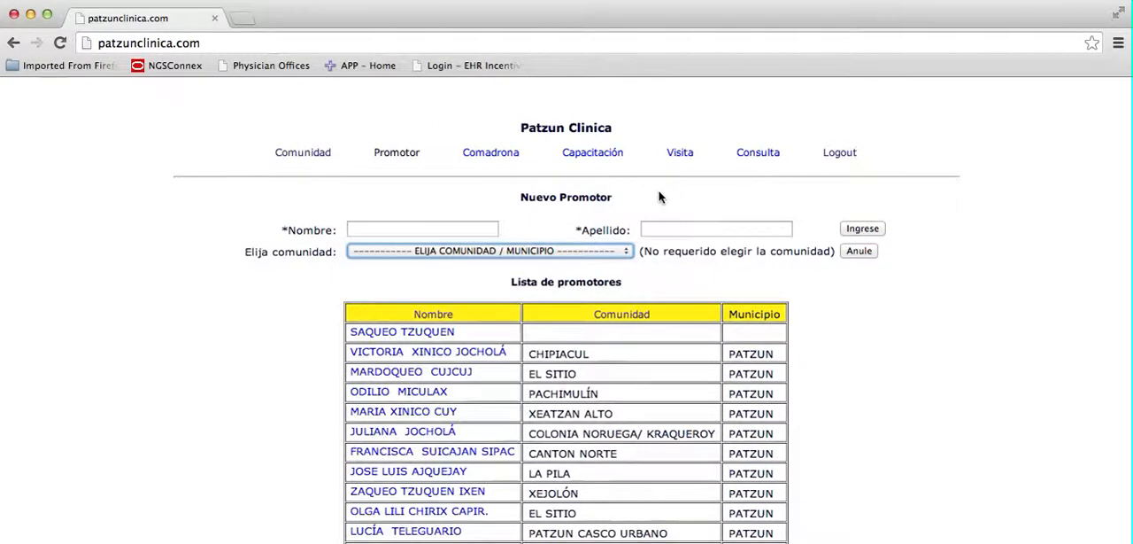
Sort the promoters by Nombre, open the first promoter's record, and review its training, medication and visit sections.
click(433, 314)
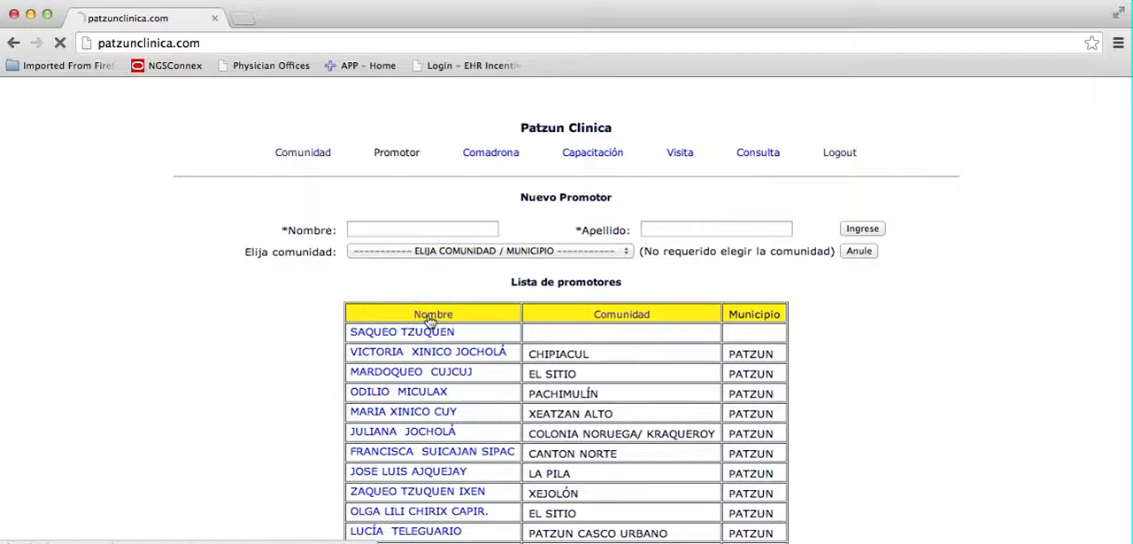
click(420, 332)
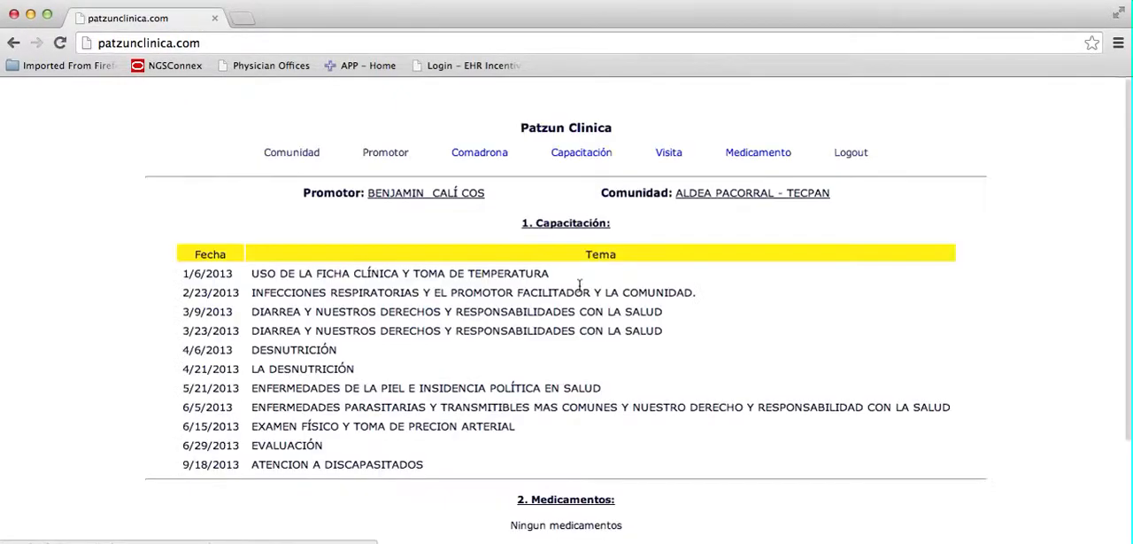
scroll(496, 336, down, 3)
scroll(514, 345, up, 3)
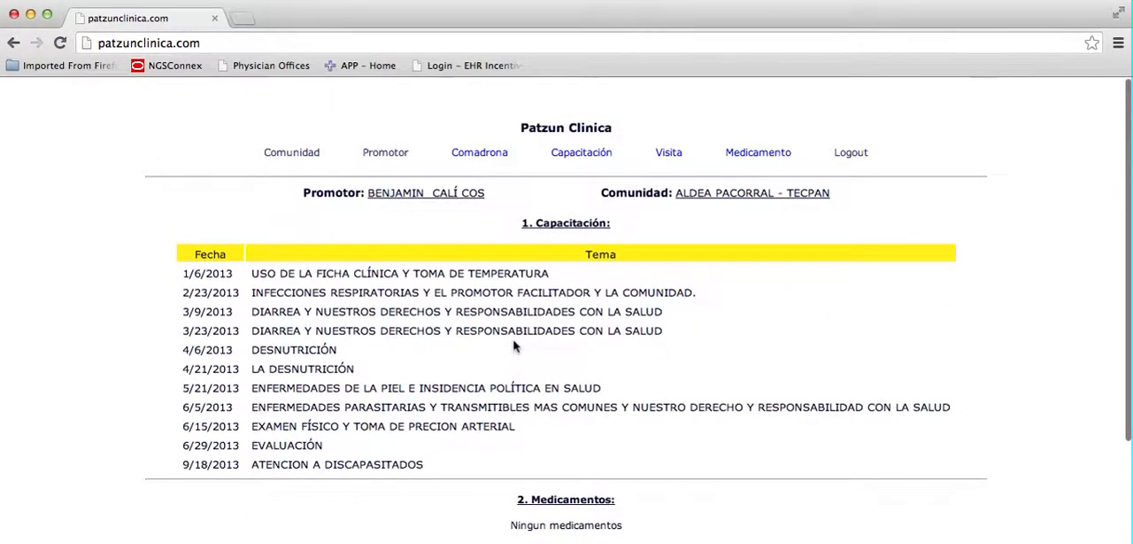
scroll(569, 365, down, 3)
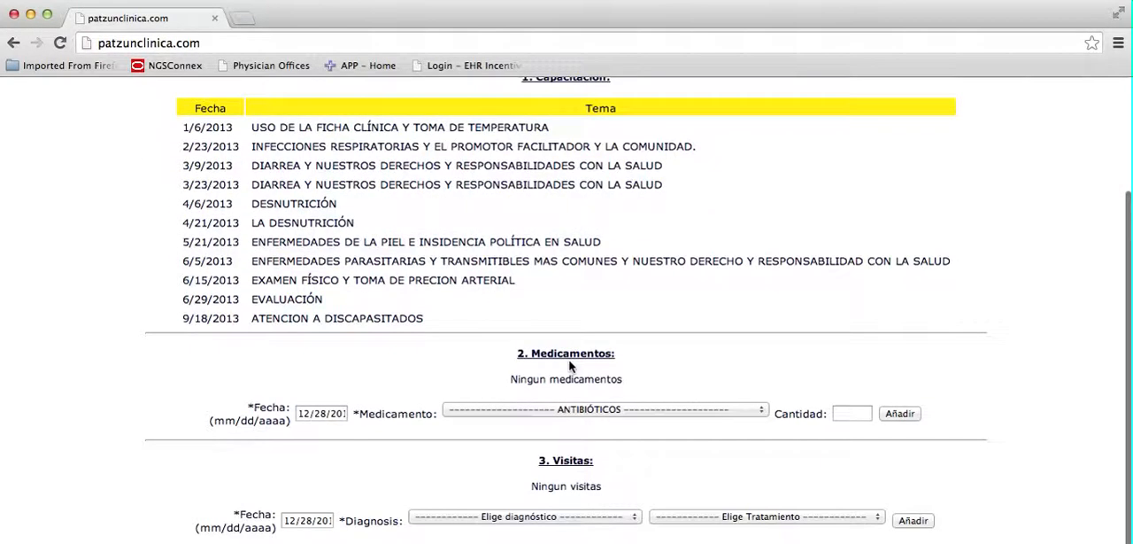
scroll(572, 368, up, 3)
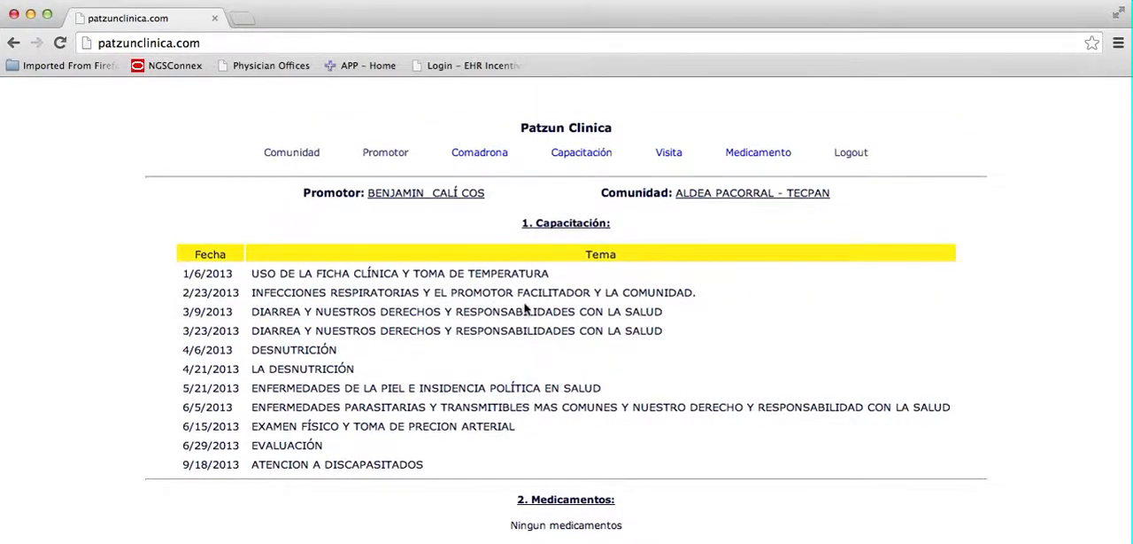
Open the Comadrona page and look through the list of midwives.
click(478, 155)
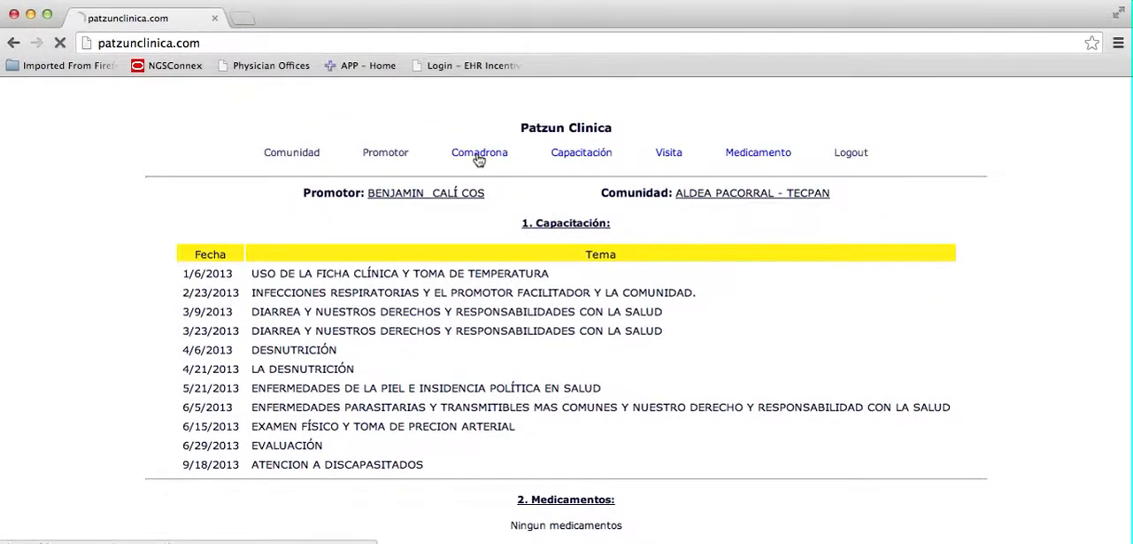
scroll(435, 387, down, 10)
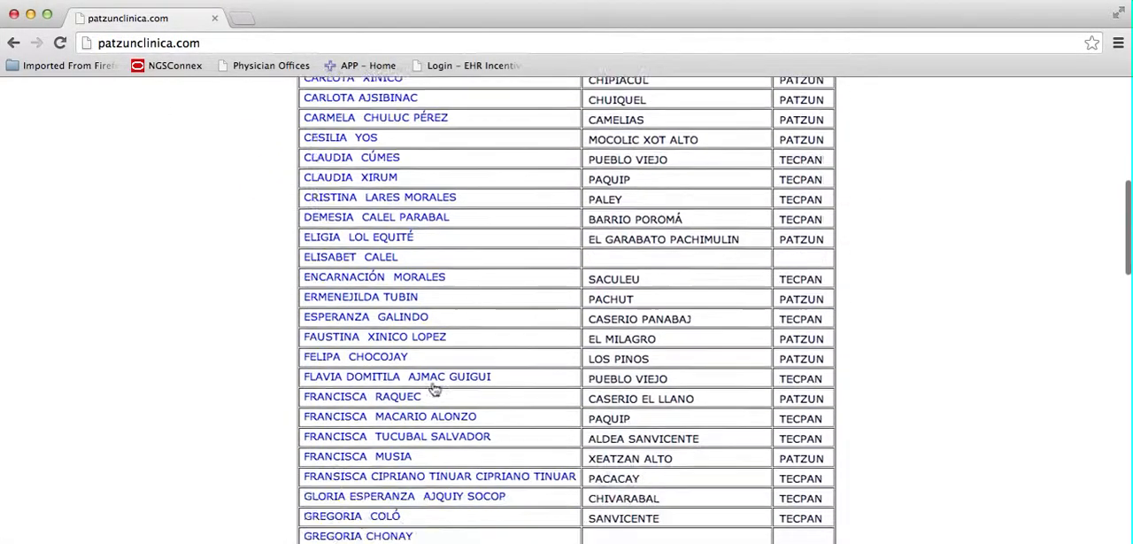
scroll(435, 387, up, 10)
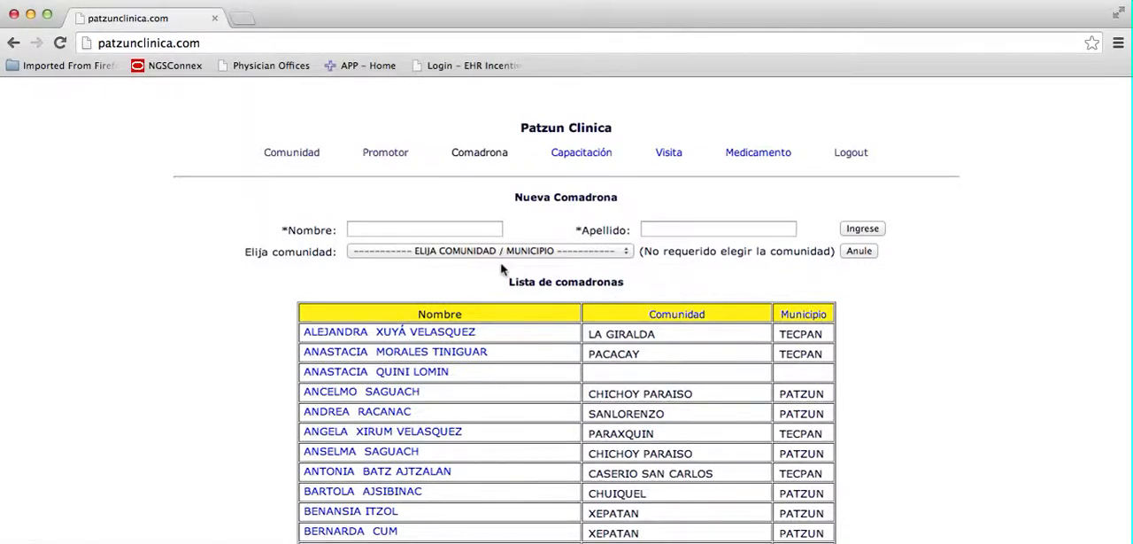
Open the Capacitación page and look through the list of training sessions.
click(591, 156)
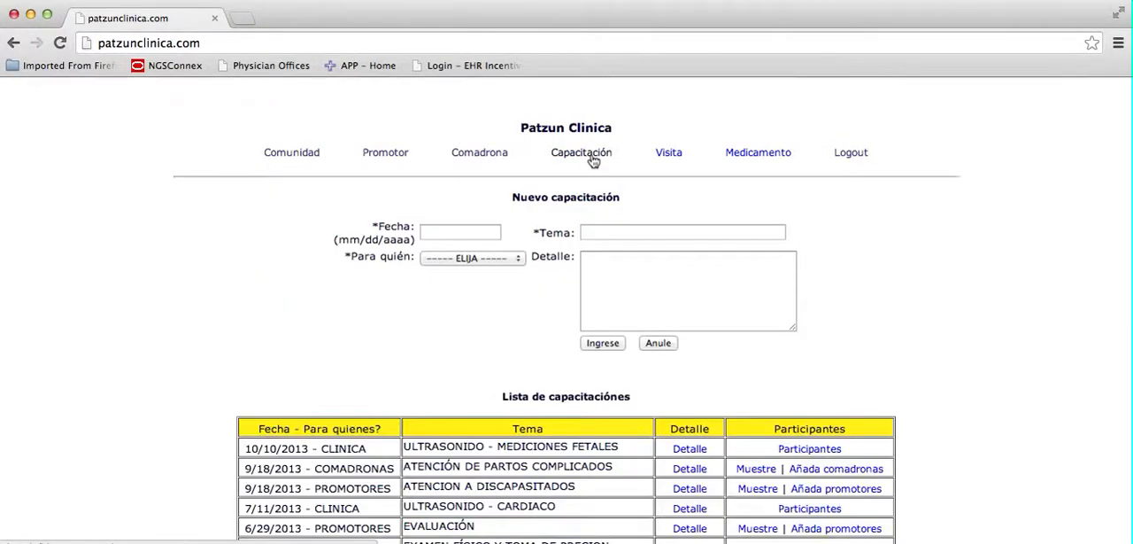
scroll(478, 290, down, 10)
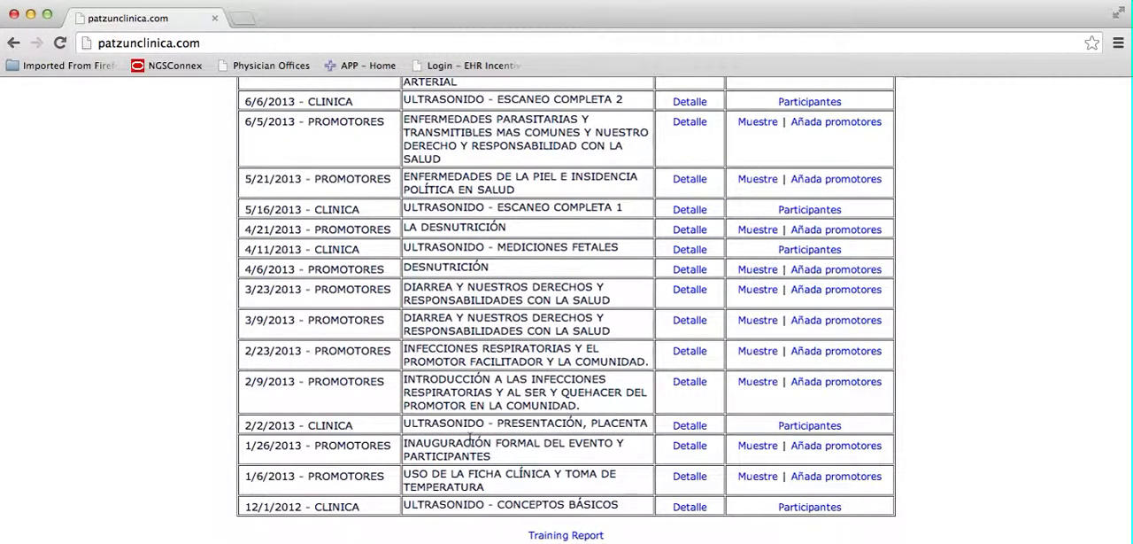
scroll(523, 293, up, 5)
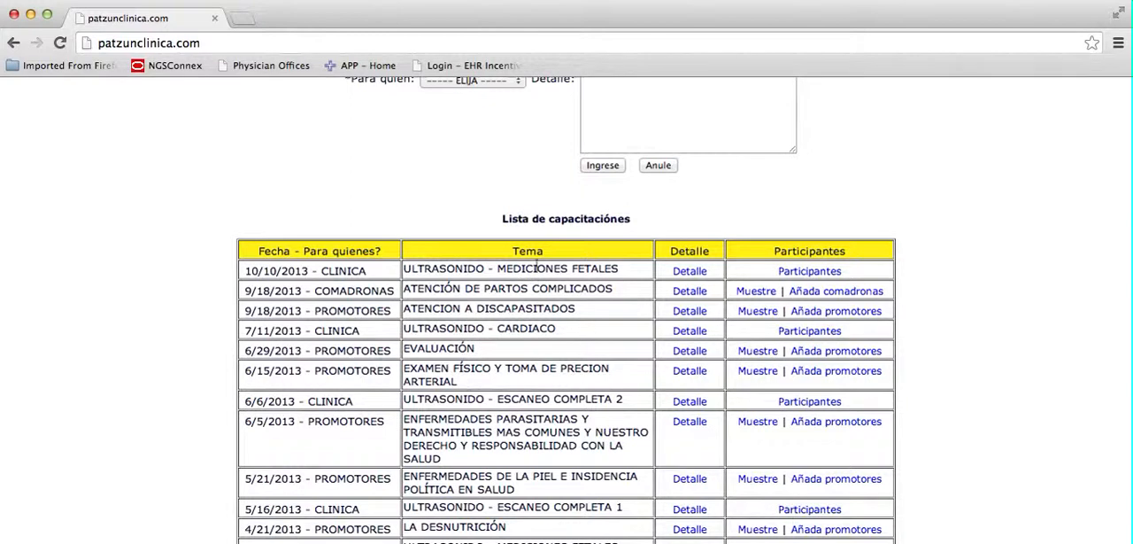
View the details of the 9/18/2013 Comadronas training, close them, and show the midwives who participated.
click(689, 291)
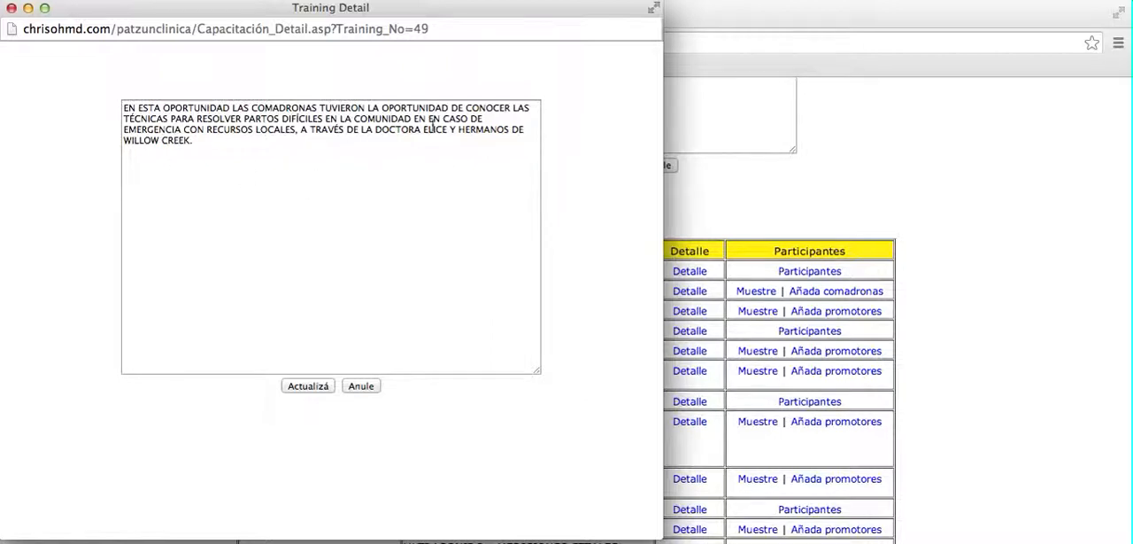
click(11, 8)
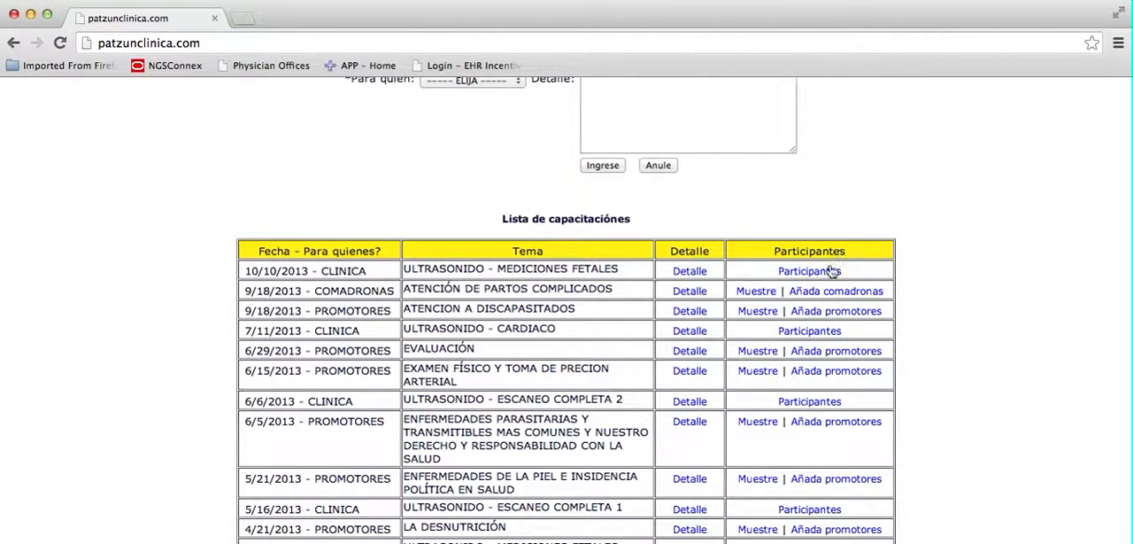
click(766, 293)
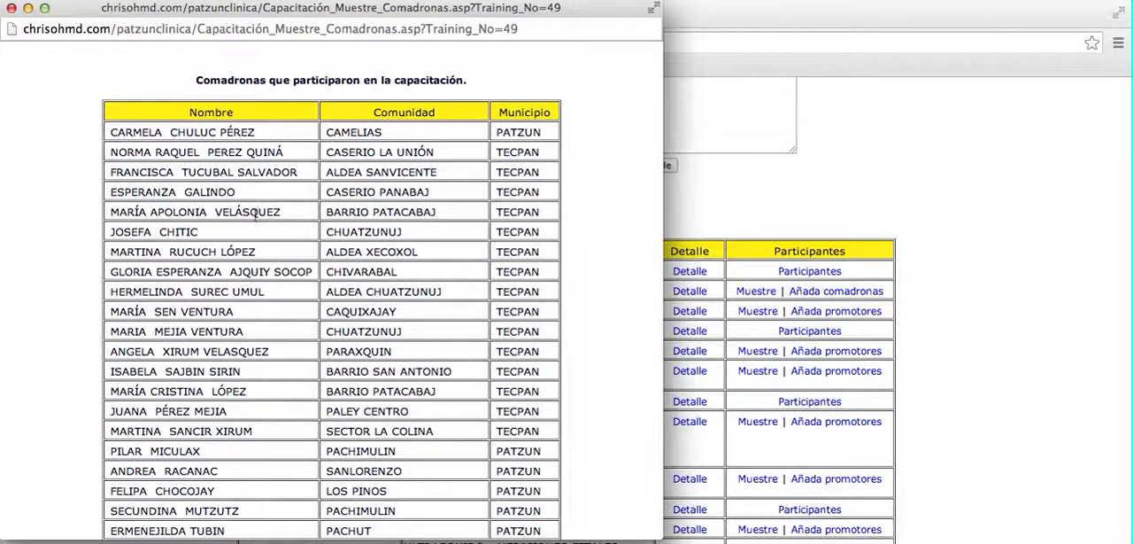
Look through the list of midwives who participated in the training and close it.
scroll(313, 236, down, 5)
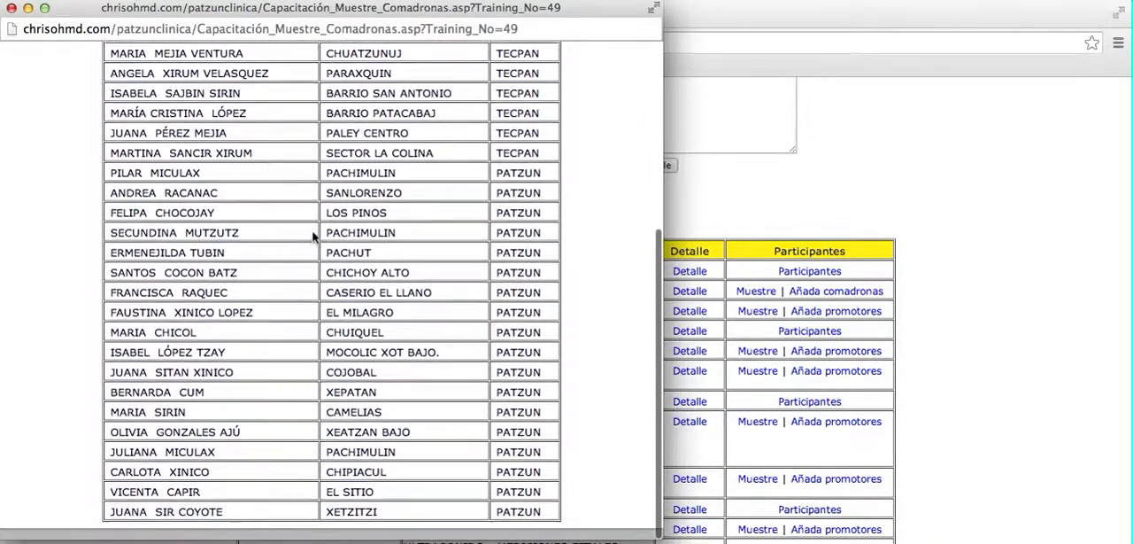
scroll(312, 236, up, 5)
scroll(313, 236, down, 1)
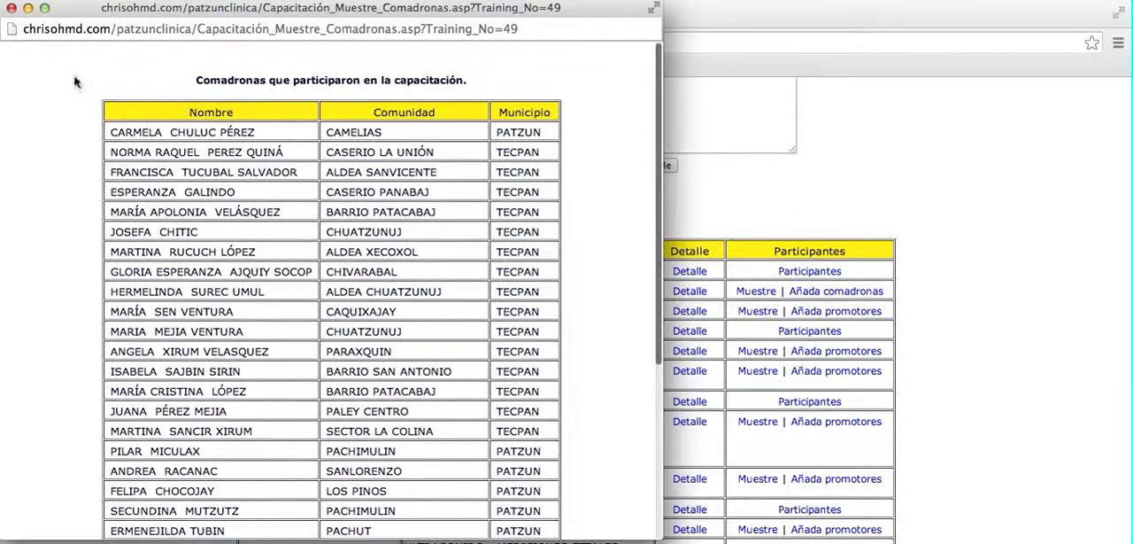
click(12, 8)
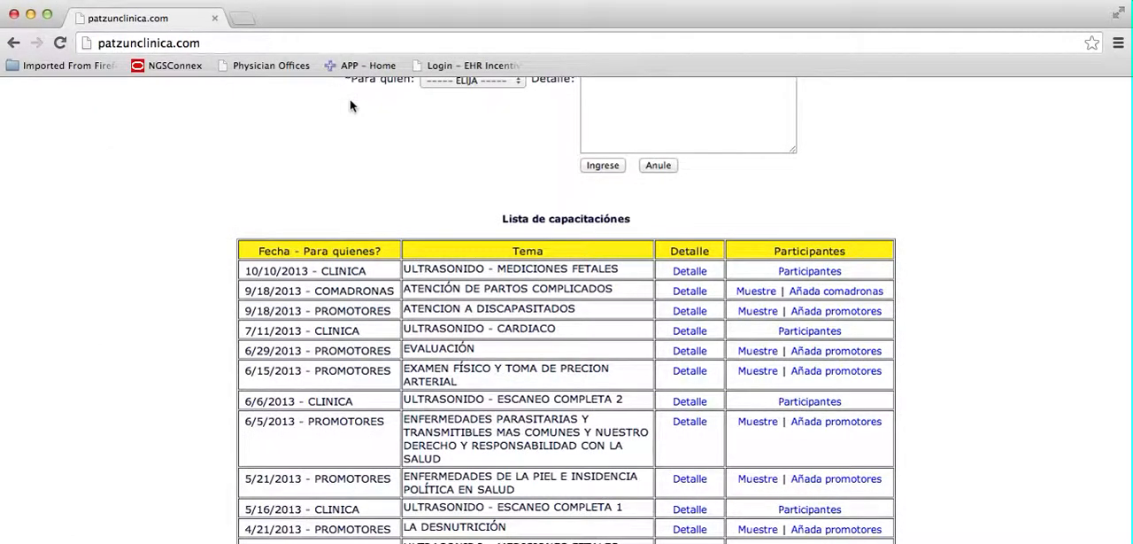
Go through the Fecha, Para quién, Tema and Detalle fields of the new training form without filling them in.
scroll(365, 157, up, 5)
click(461, 234)
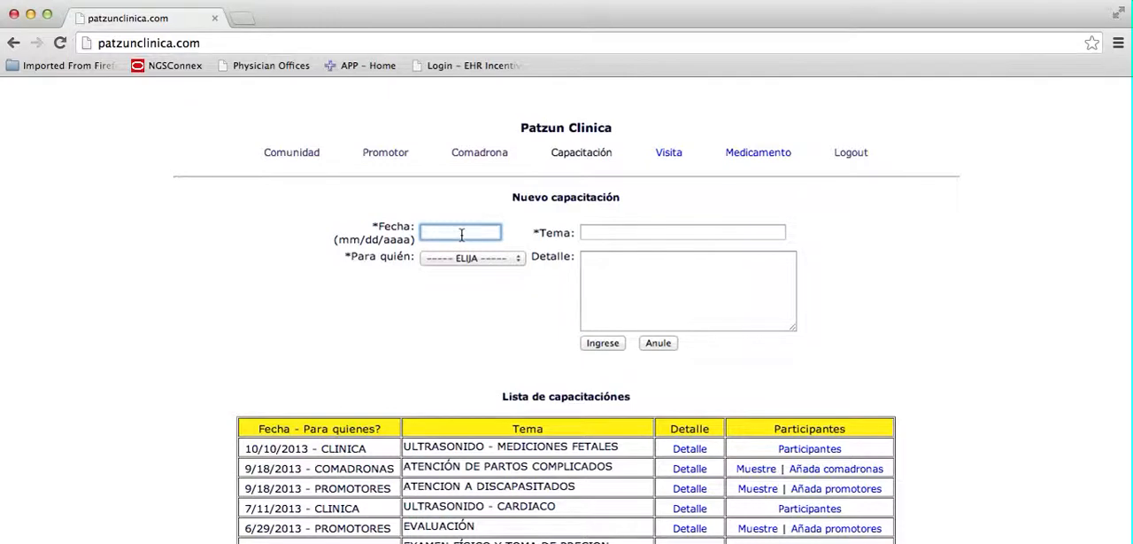
click(455, 257)
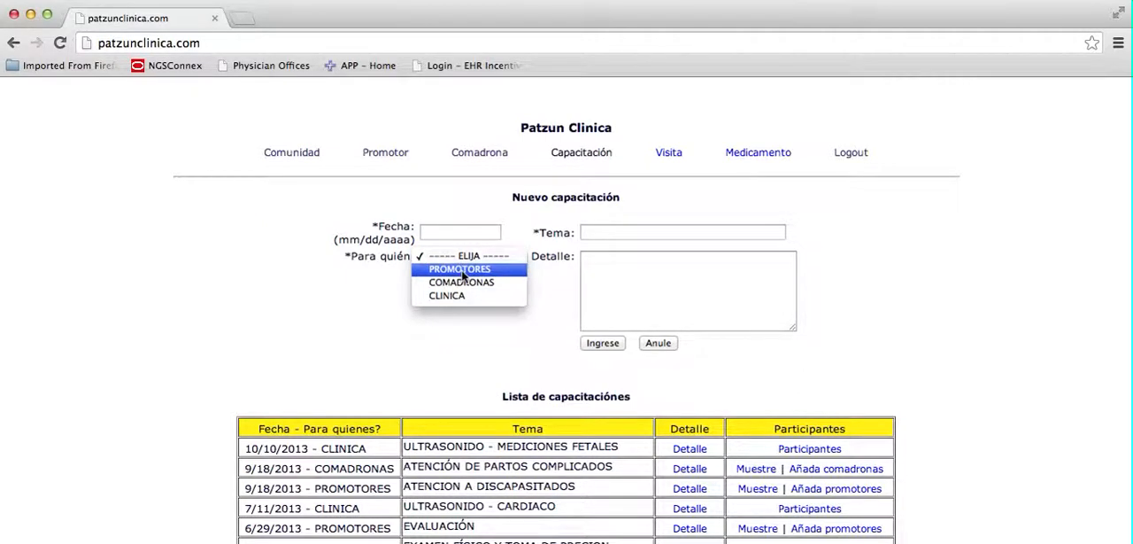
click(604, 235)
click(603, 233)
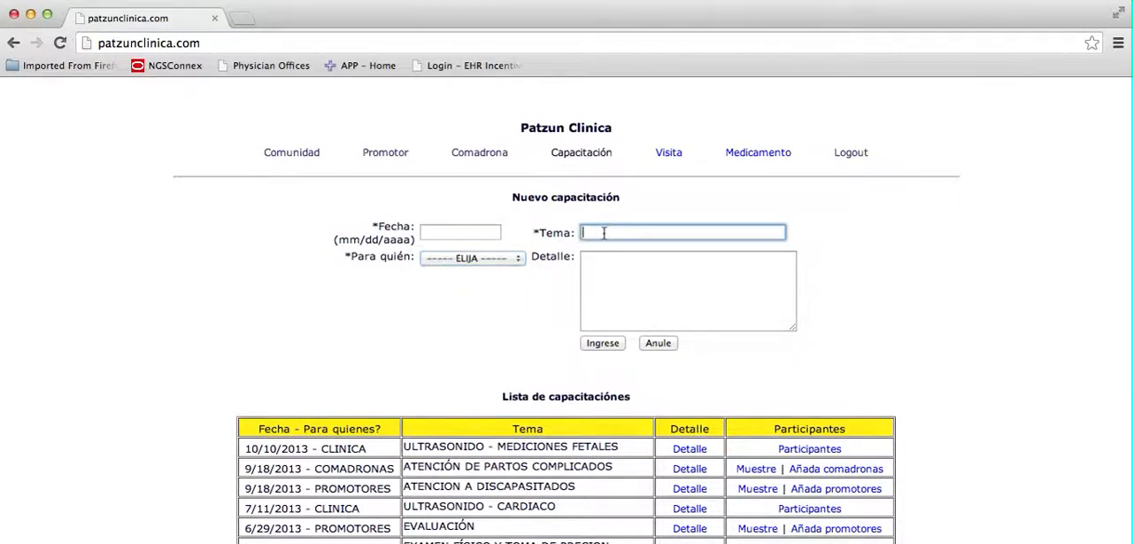
click(623, 280)
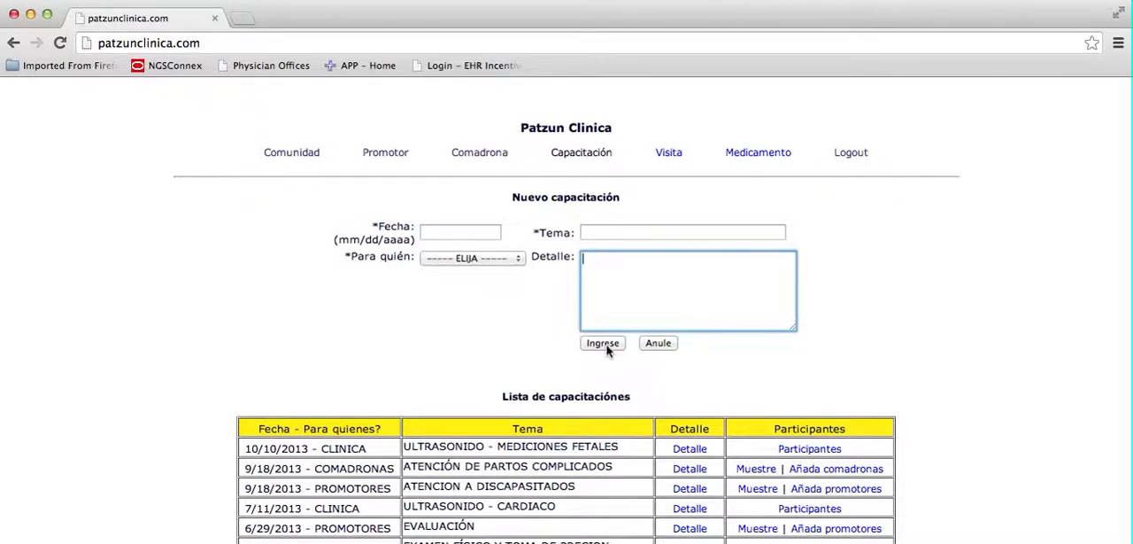
Open the midwife selection for the 9/18/2013 Comadronas training, mark several midwives as participants, and close it without submitting.
scroll(599, 363, down, 1)
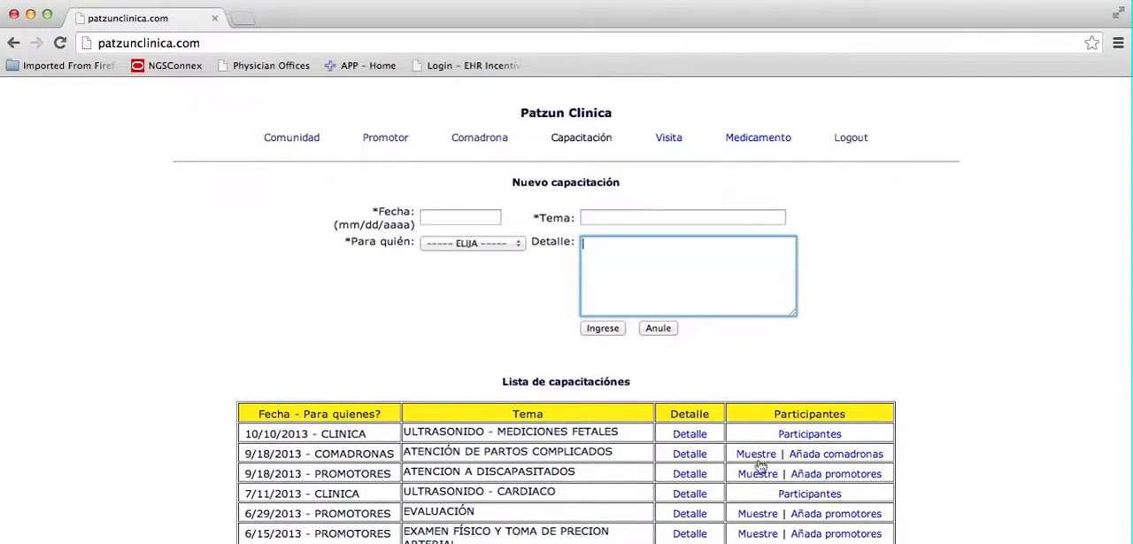
scroll(770, 467, down, 5)
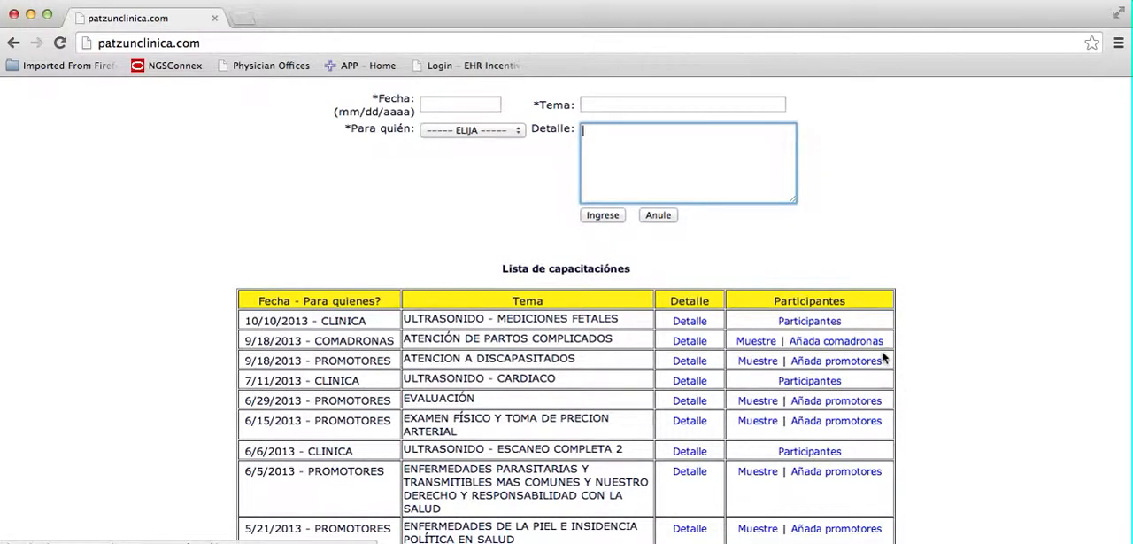
click(812, 341)
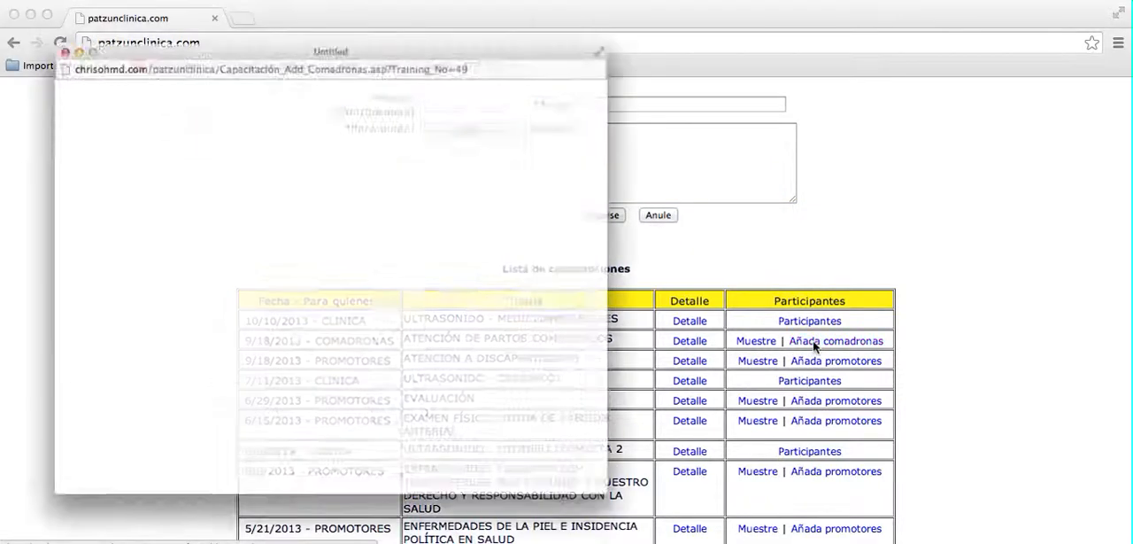
click(59, 122)
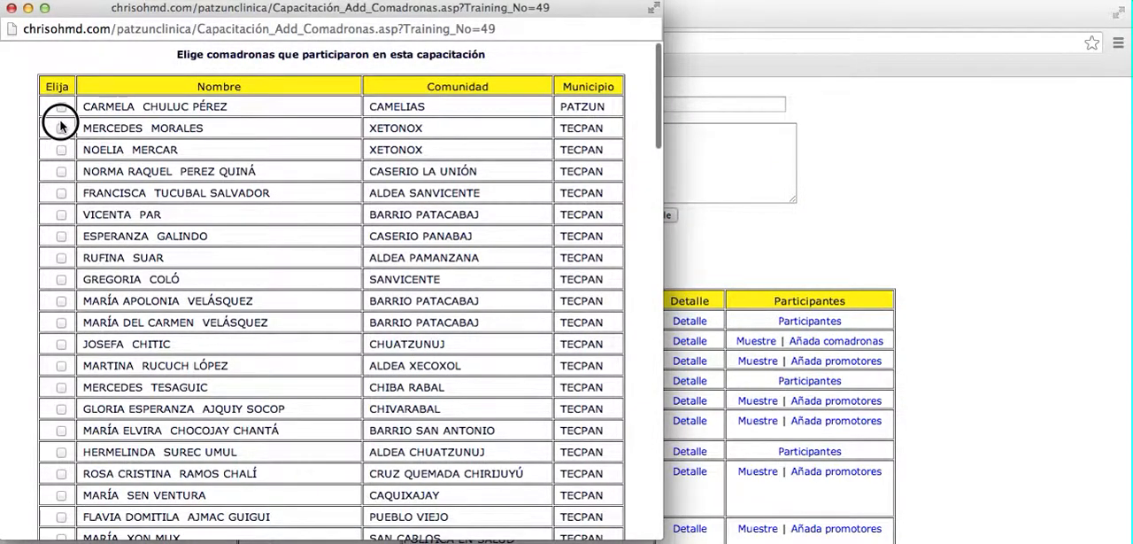
click(62, 126)
click(61, 201)
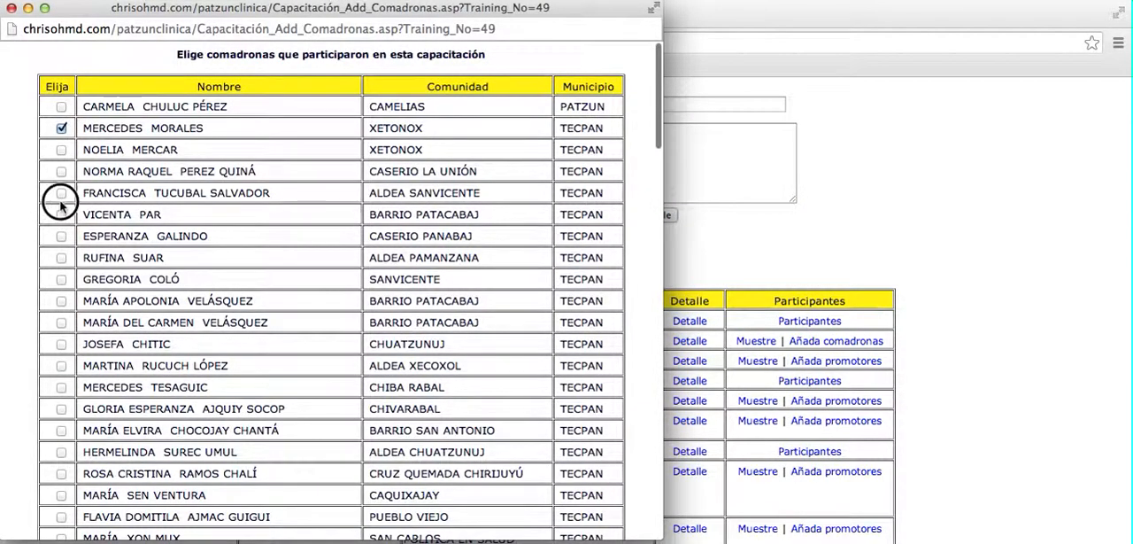
click(66, 199)
click(61, 323)
click(61, 344)
scroll(189, 208, down, 10)
scroll(188, 214, down, 20)
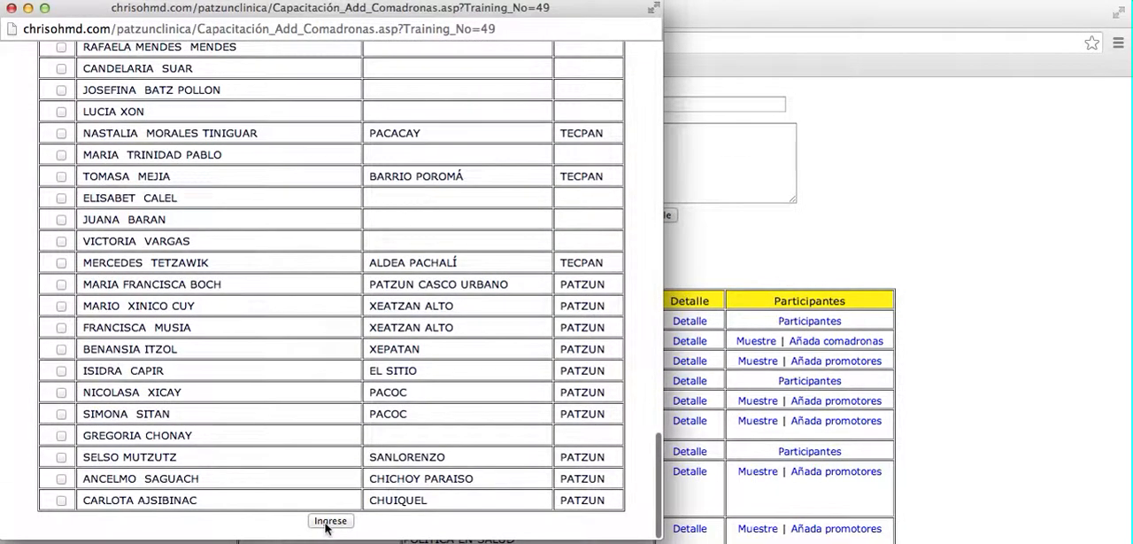
click(11, 8)
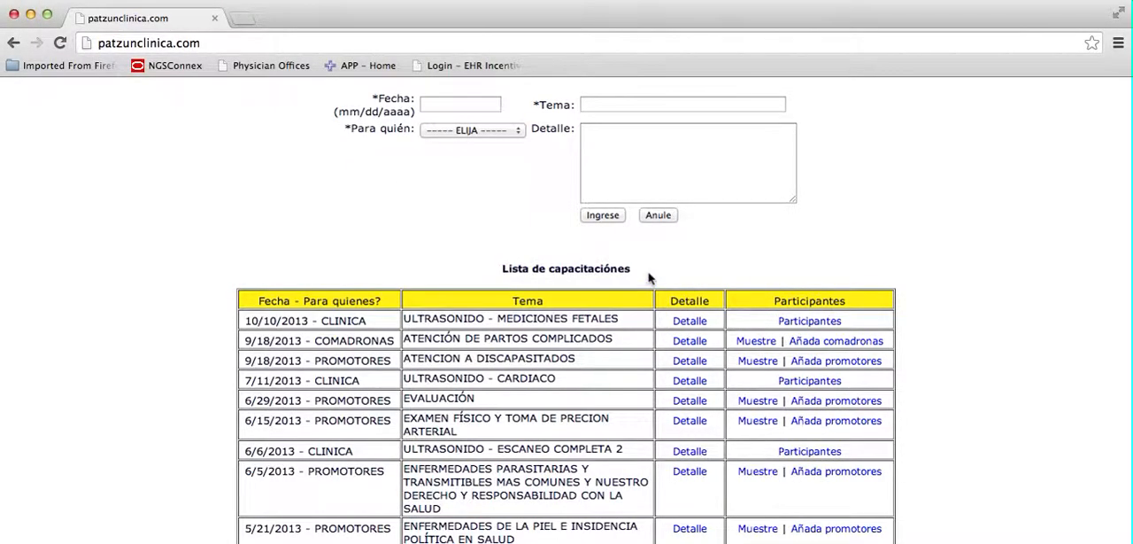
Open the first promoter's record from the Promotor page and examine its Capacitación section.
scroll(650, 278, up, 3)
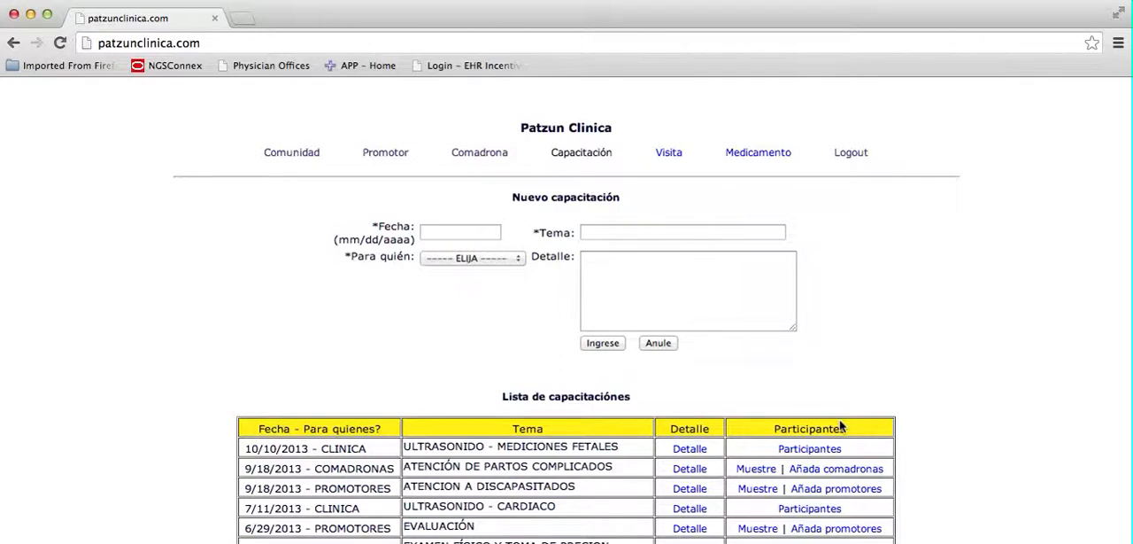
click(400, 149)
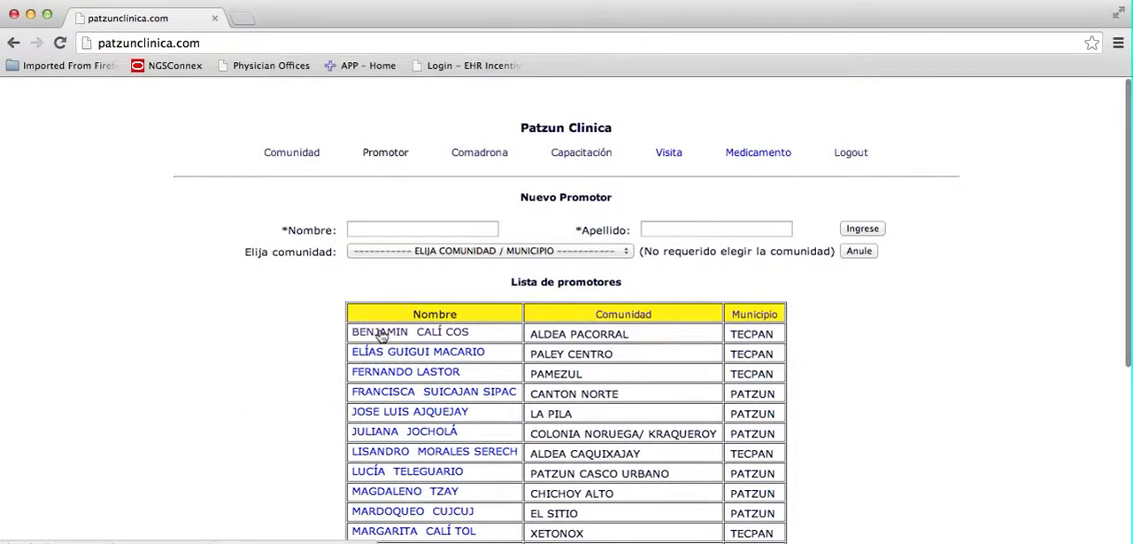
click(381, 333)
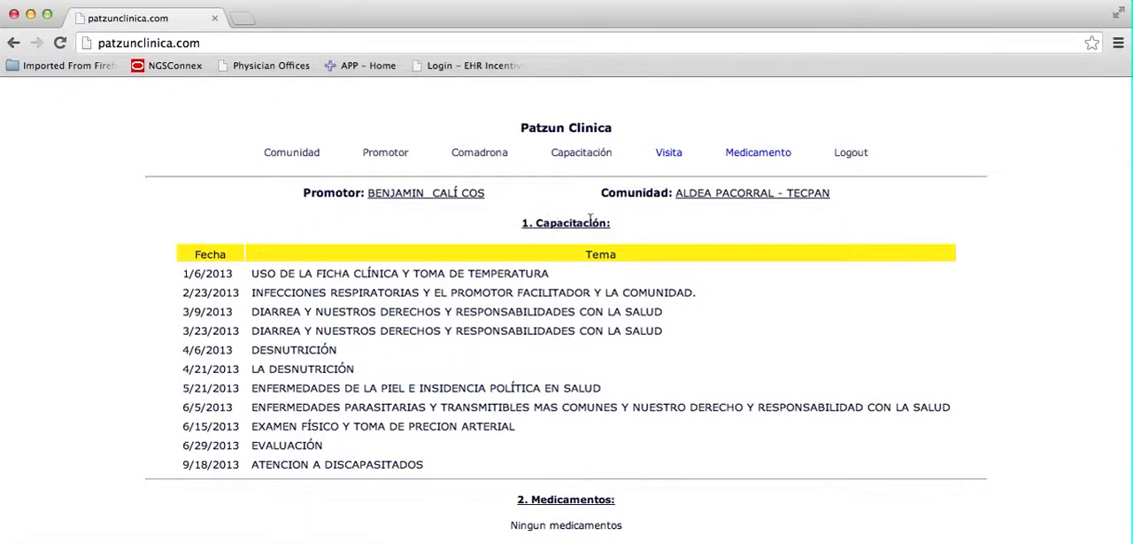
double_click(575, 221)
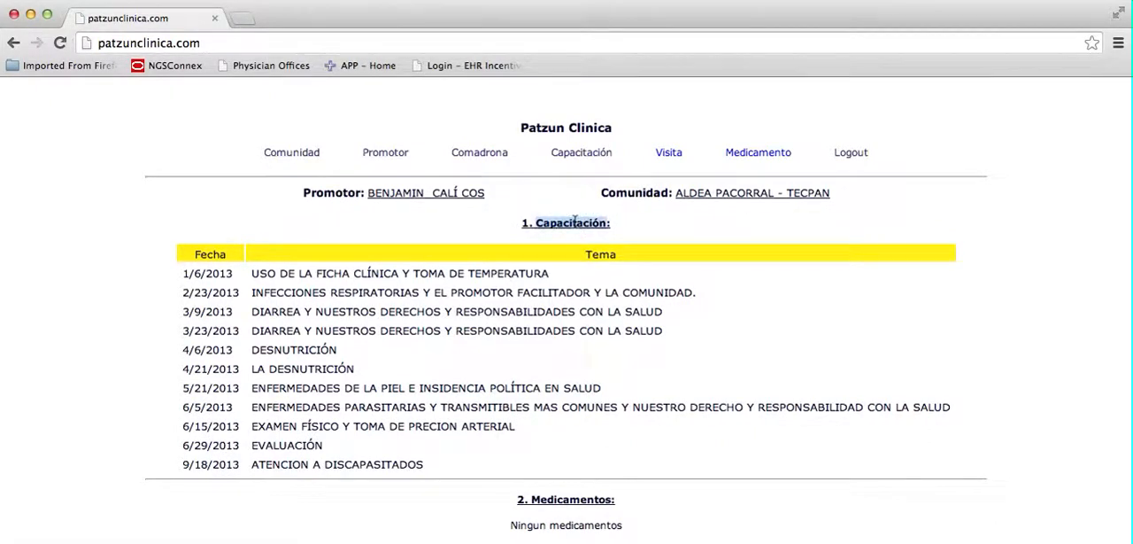
click(492, 277)
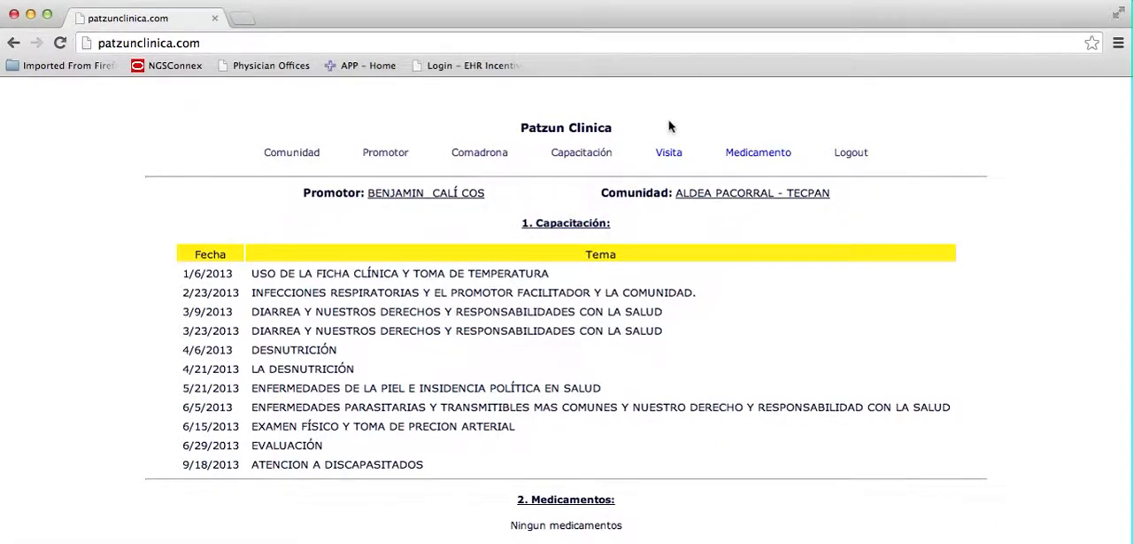
Look through the full training list on the Capacitación page, and reopen the first promoter's record to compare its trainings.
click(602, 156)
scroll(270, 491, down, 5)
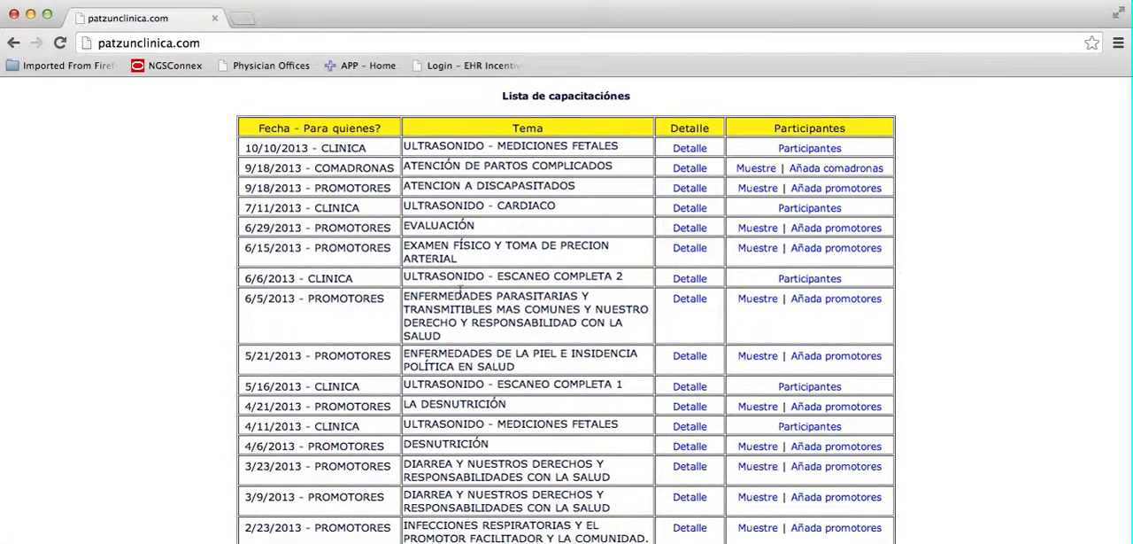
scroll(682, 312, up, 5)
click(389, 154)
click(378, 334)
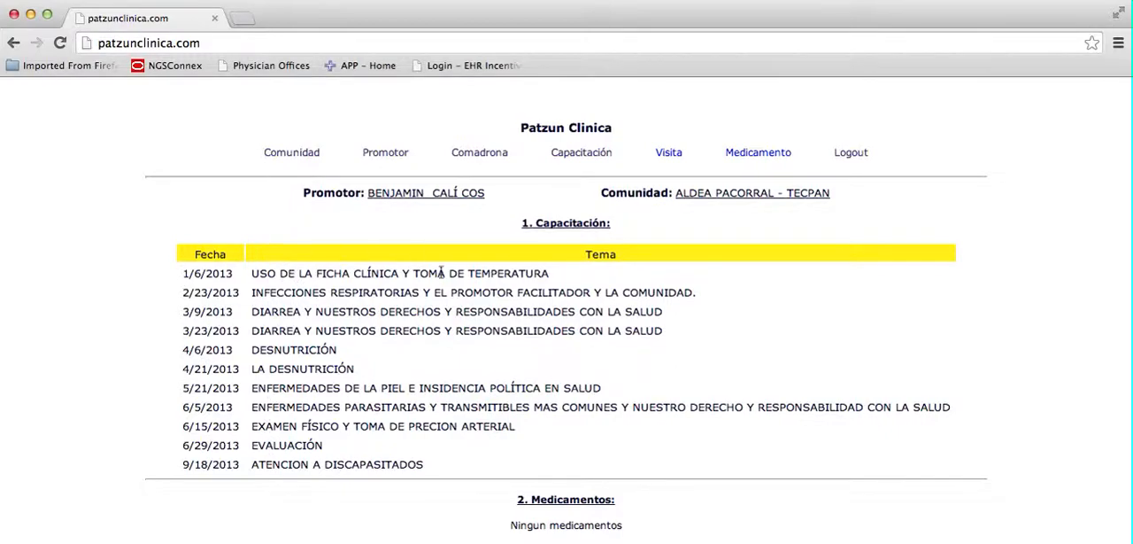
Return to the Capacitación page and look over its training list again.
click(568, 156)
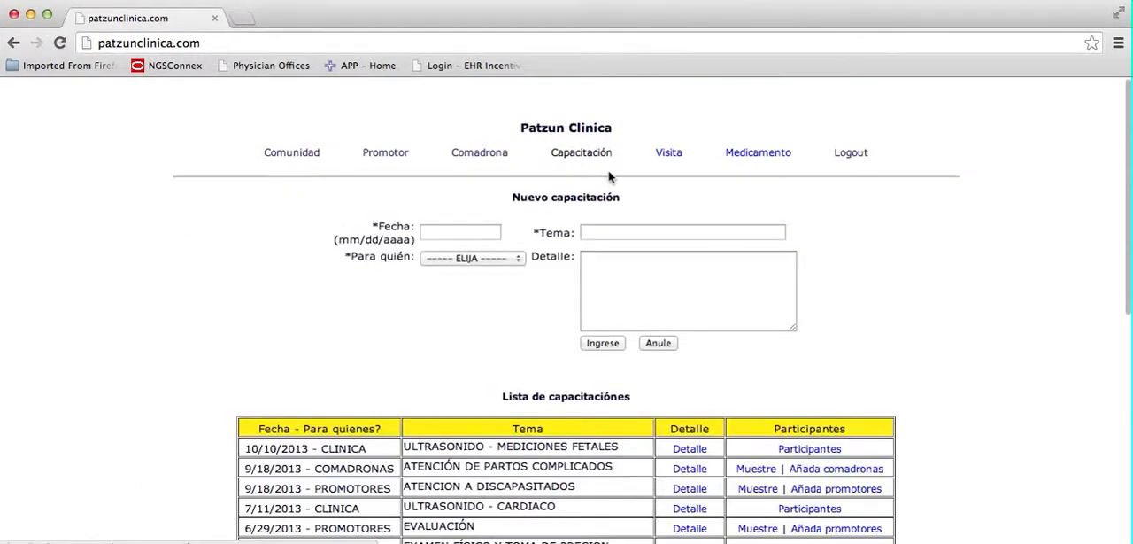
scroll(618, 315, down, 1)
scroll(618, 314, up, 1)
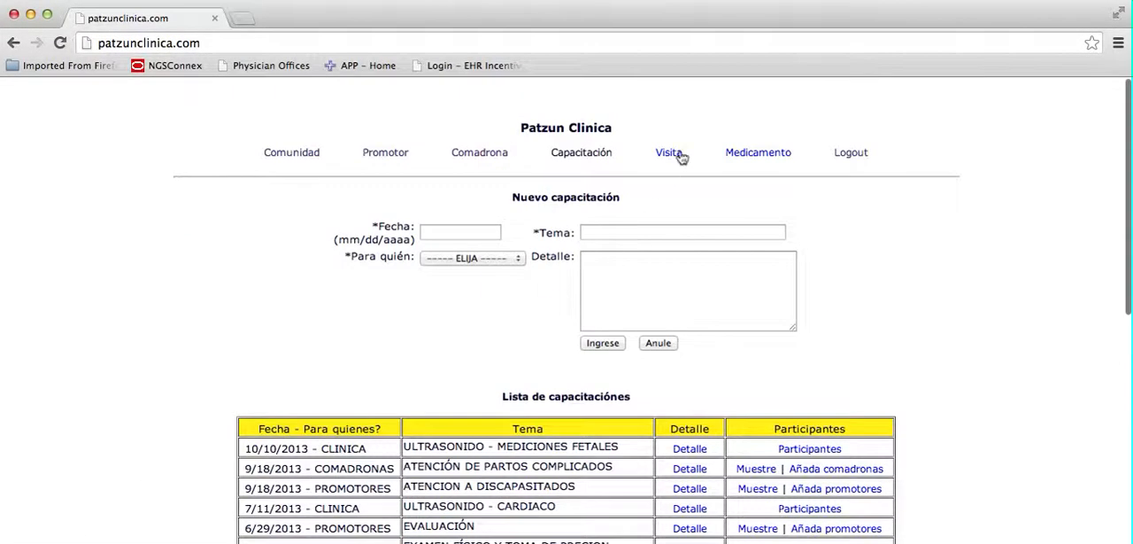
View the Visita and Medicamento pages, and return to the list of visits.
click(679, 155)
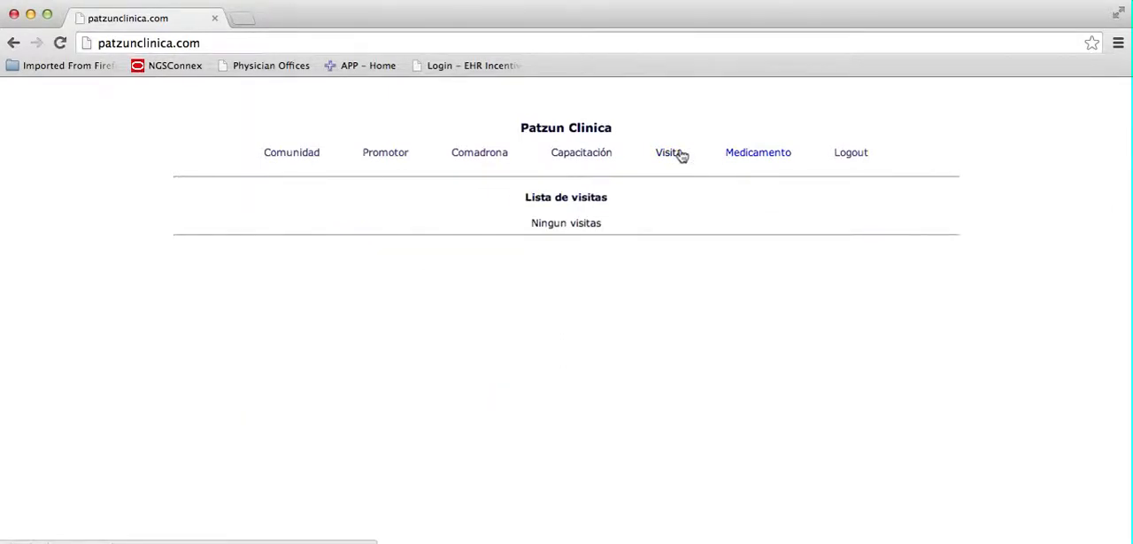
click(760, 158)
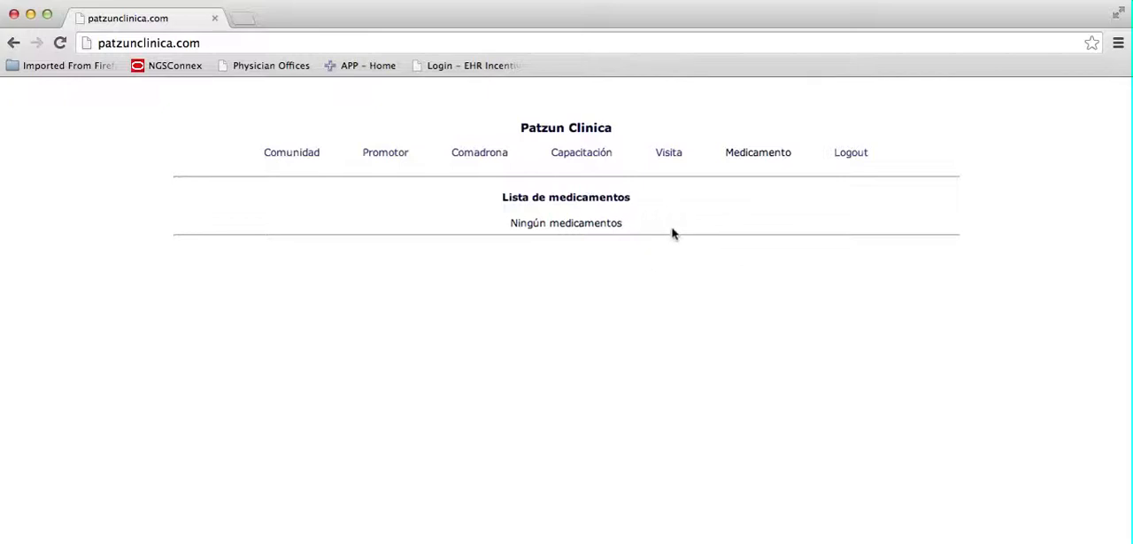
click(666, 161)
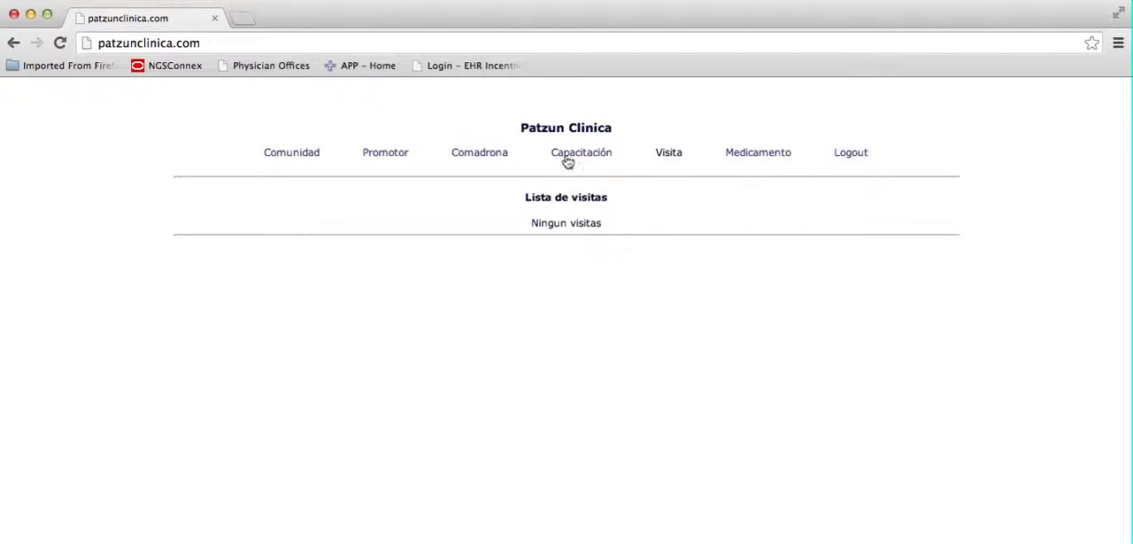
Open the record of the promoter from Caserio Paley and review its training, medication and visit sections.
click(396, 157)
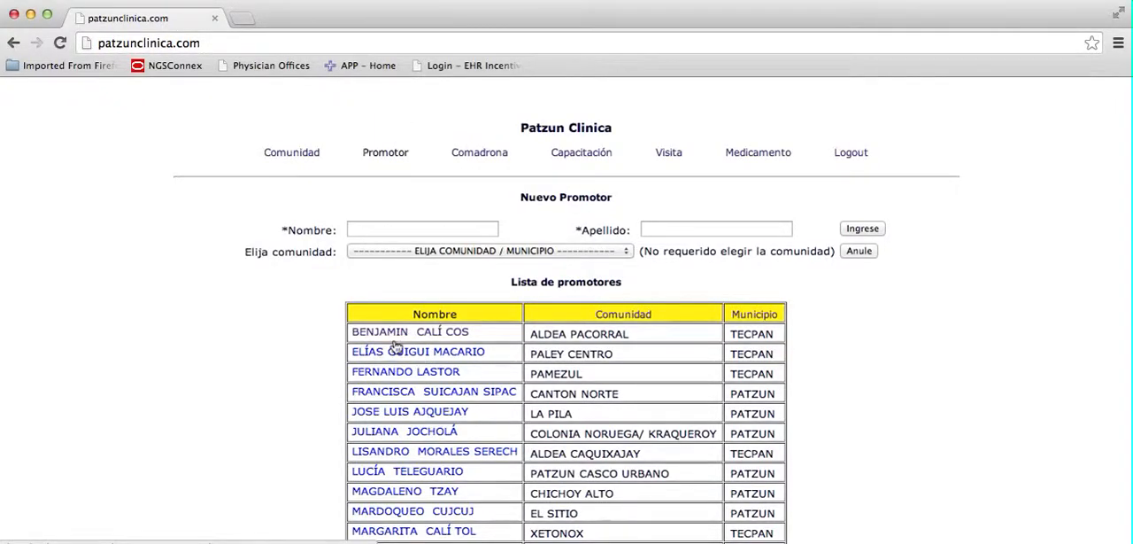
scroll(368, 452, down, 5)
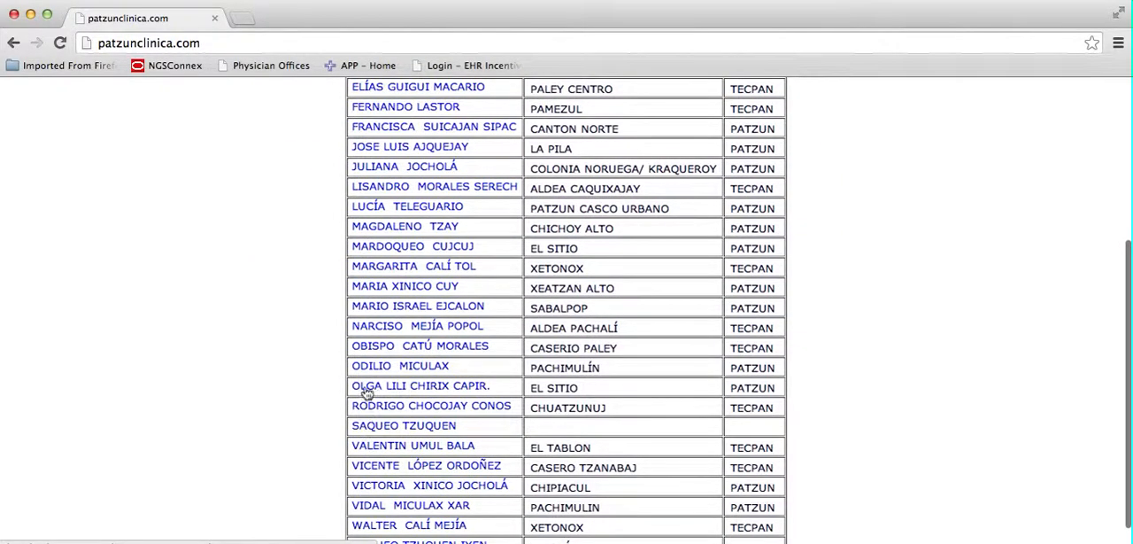
click(386, 347)
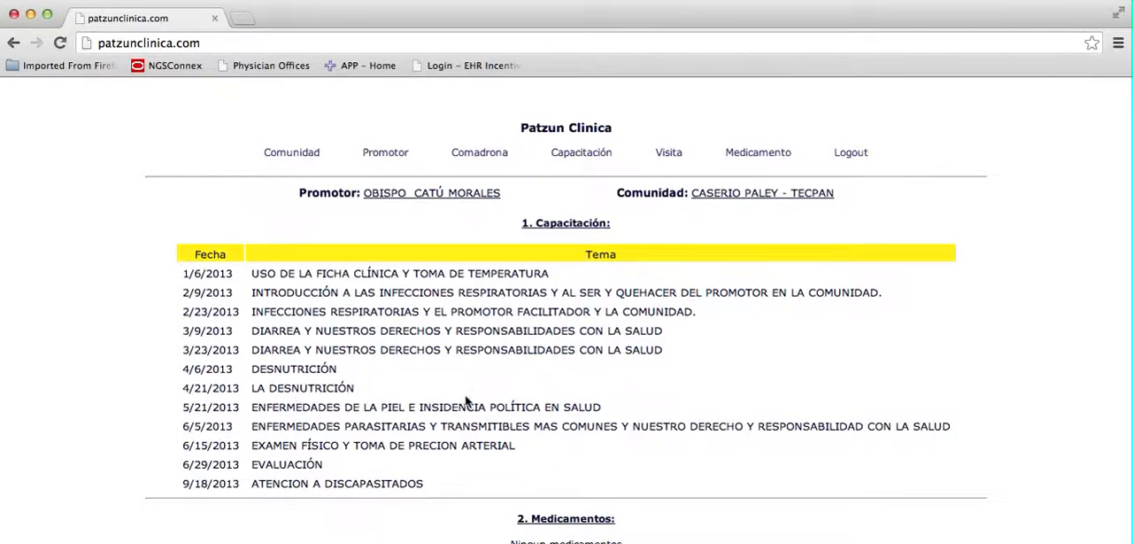
scroll(589, 328, down, 3)
scroll(589, 327, up, 3)
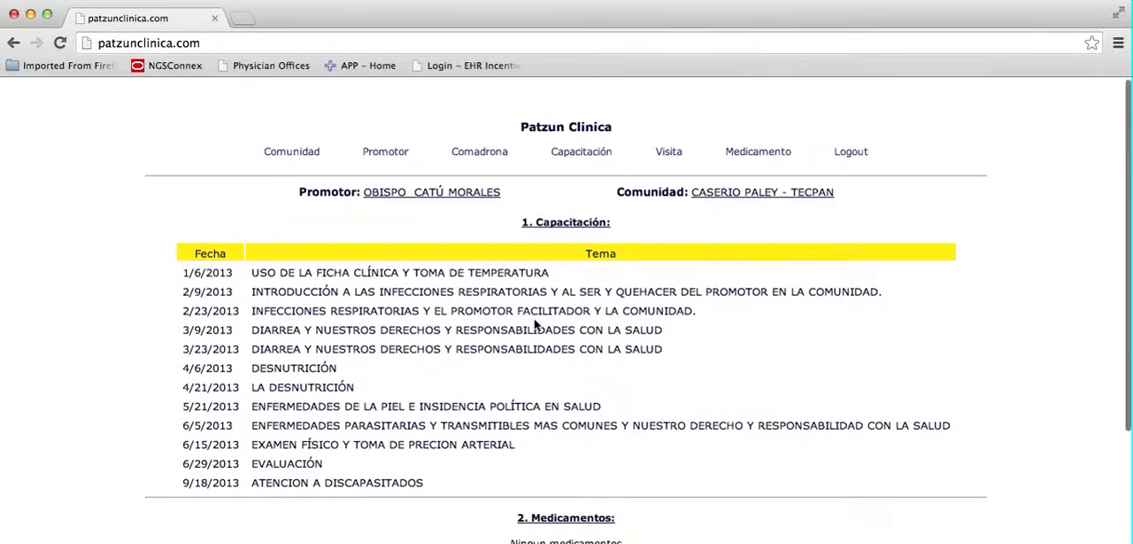
scroll(536, 336, down, 3)
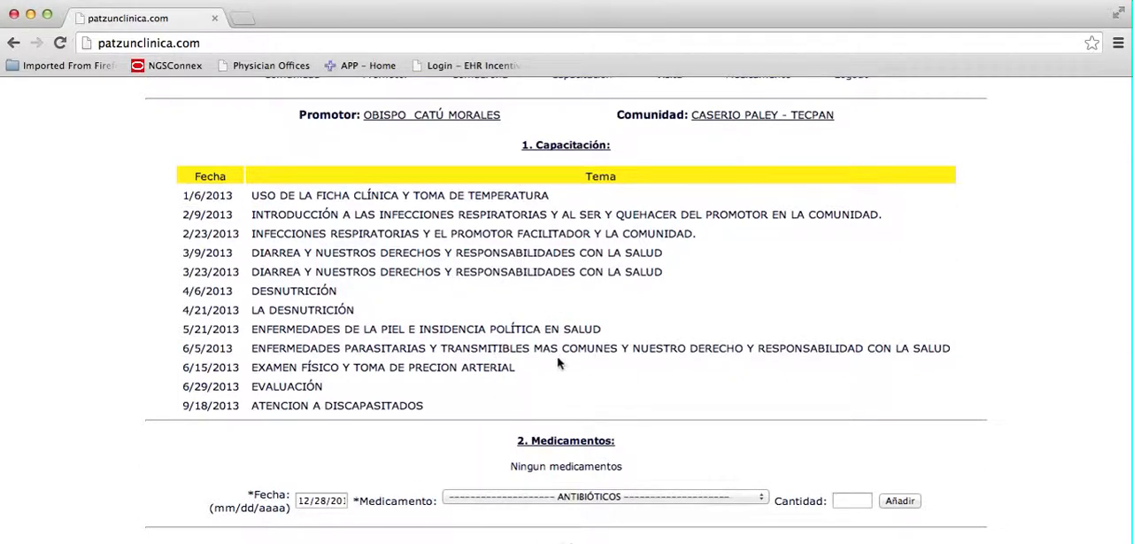
scroll(558, 363, down, 3)
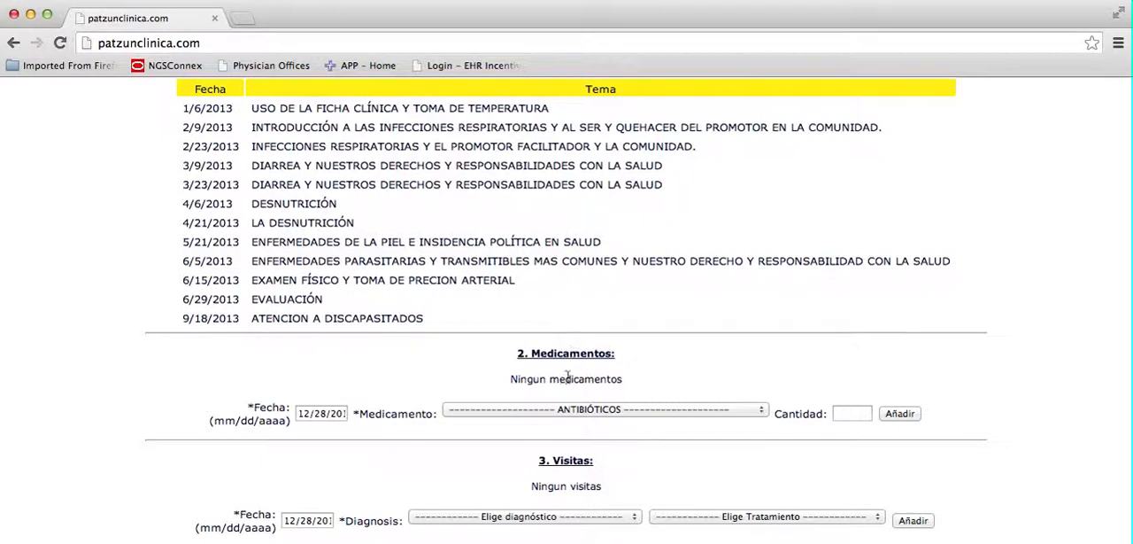
Look through the medication choices for the promoter's Medicamentos section, from Antibióticos to Otros, without selecting one.
click(542, 410)
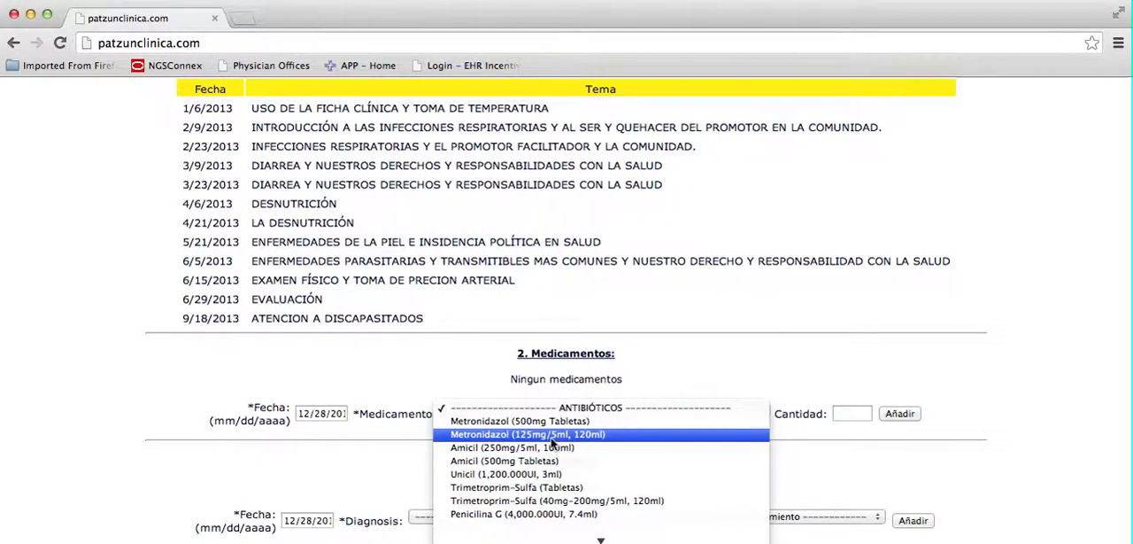
click(584, 389)
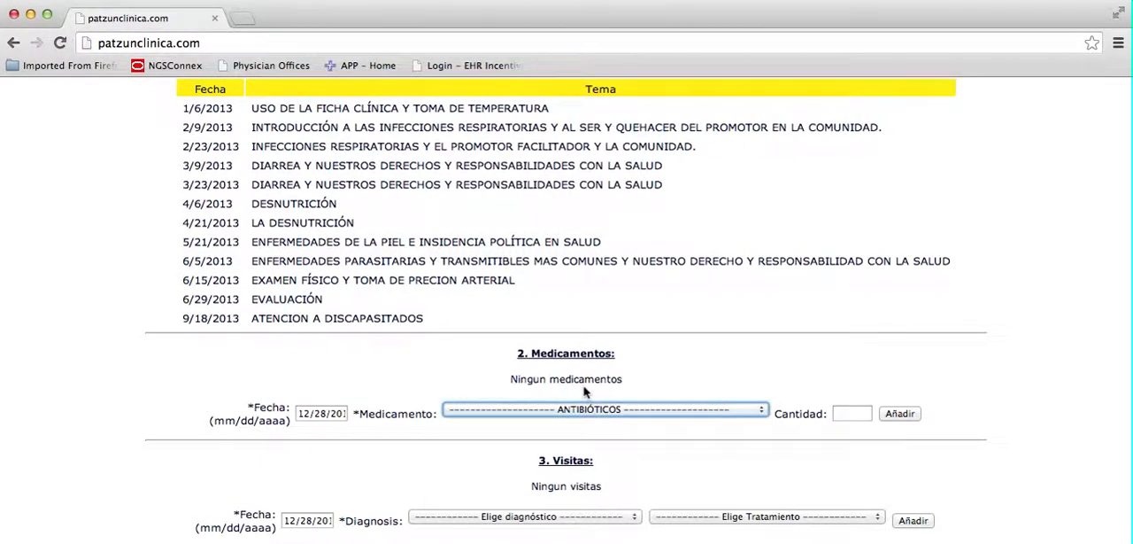
click(762, 413)
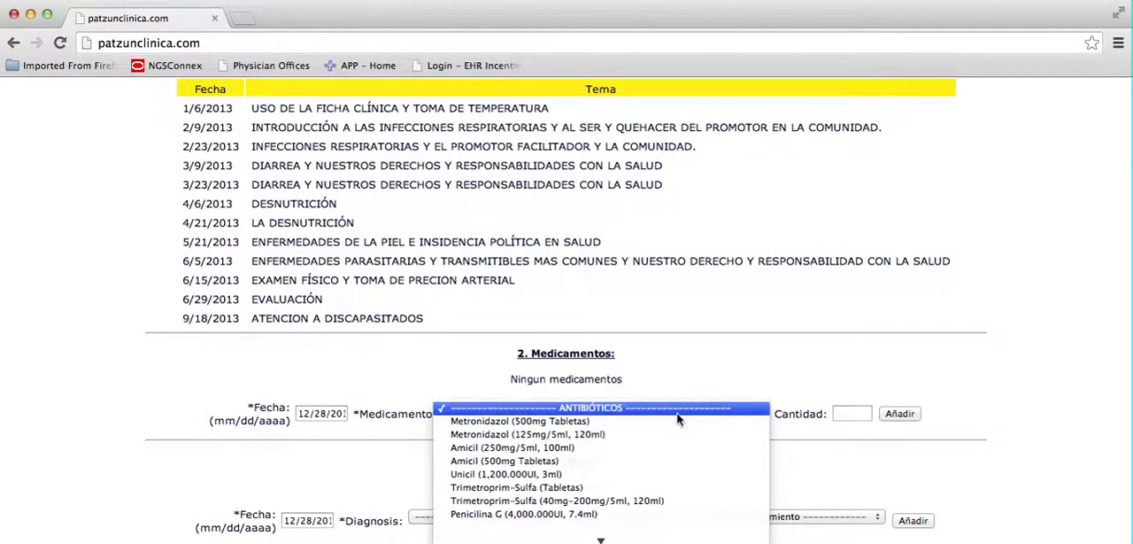
mouse_move(605, 539)
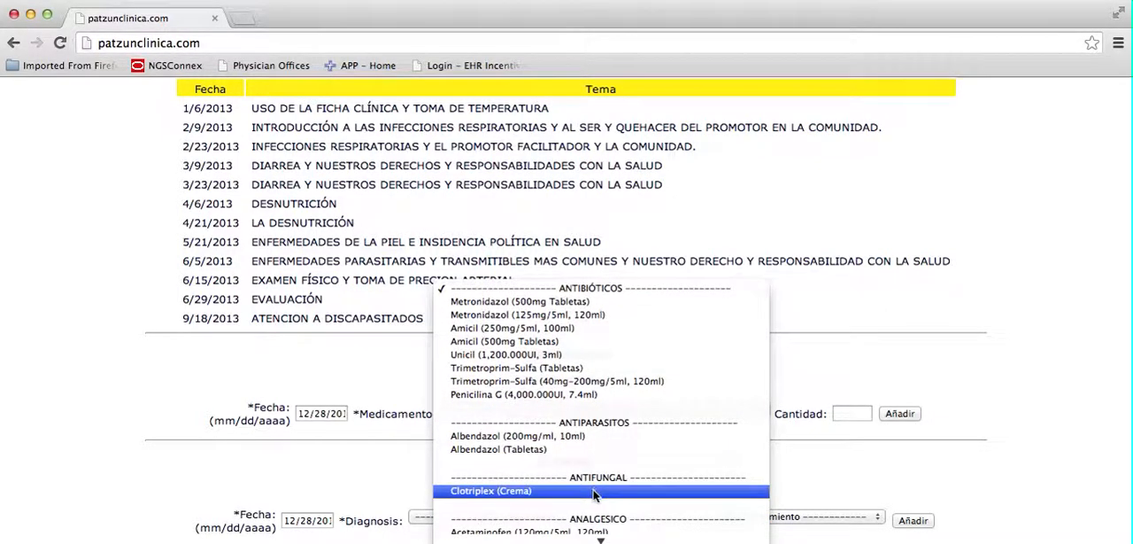
scroll(595, 488, down, 3)
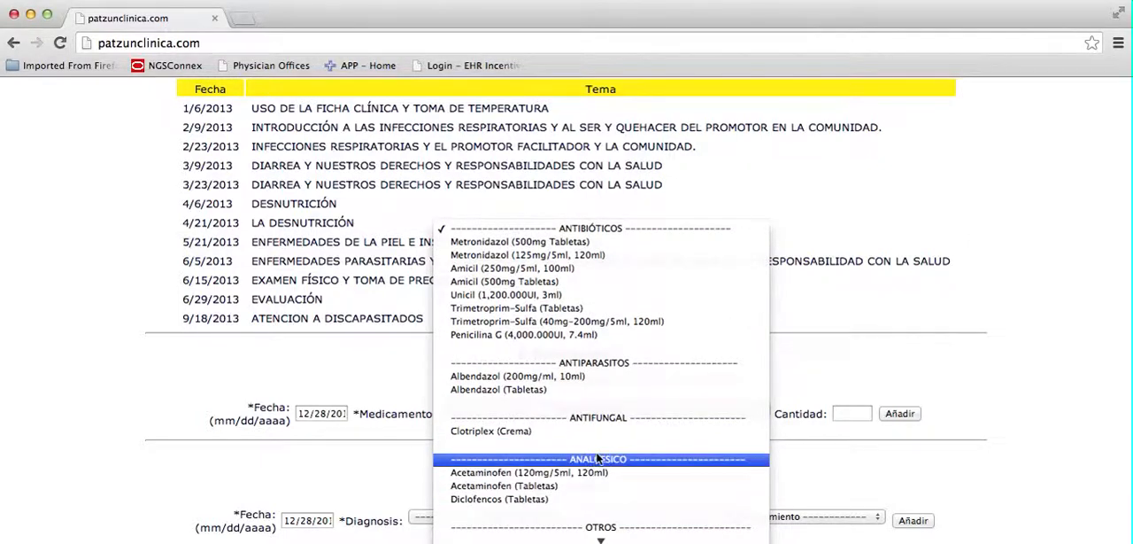
scroll(600, 517, down, 2)
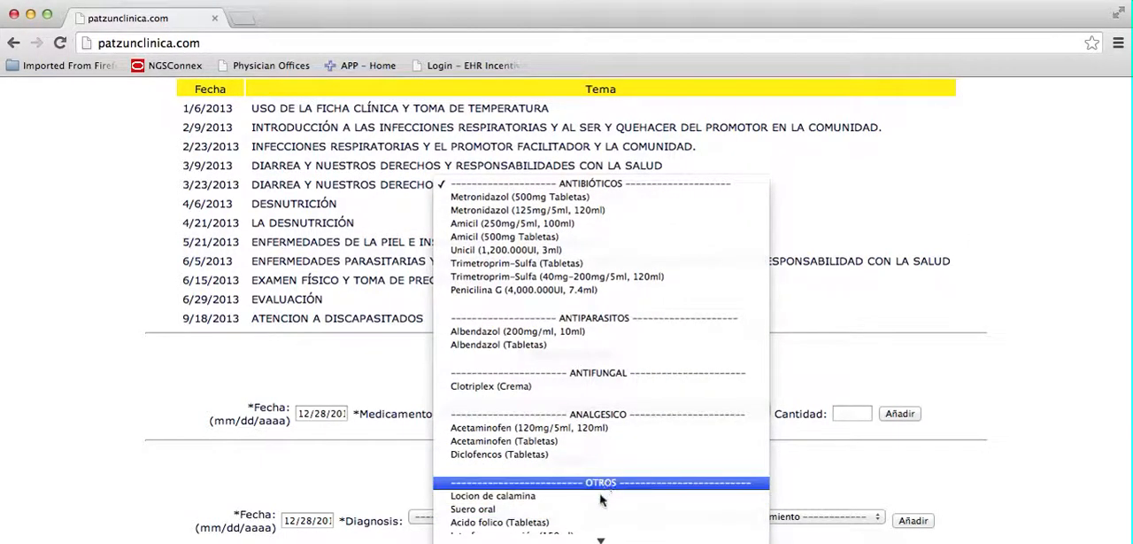
scroll(597, 531, down, 2)
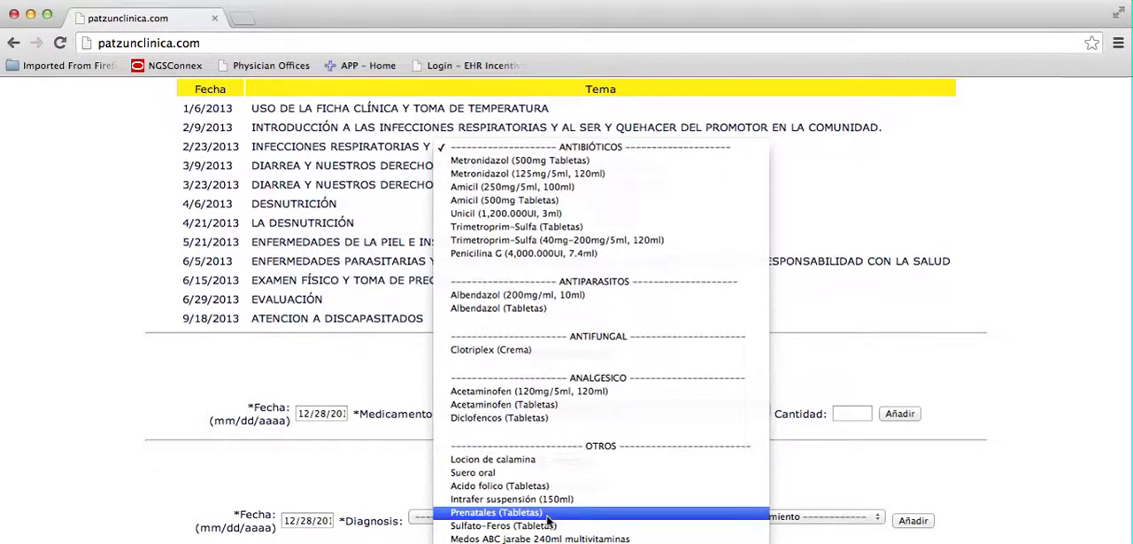
click(824, 304)
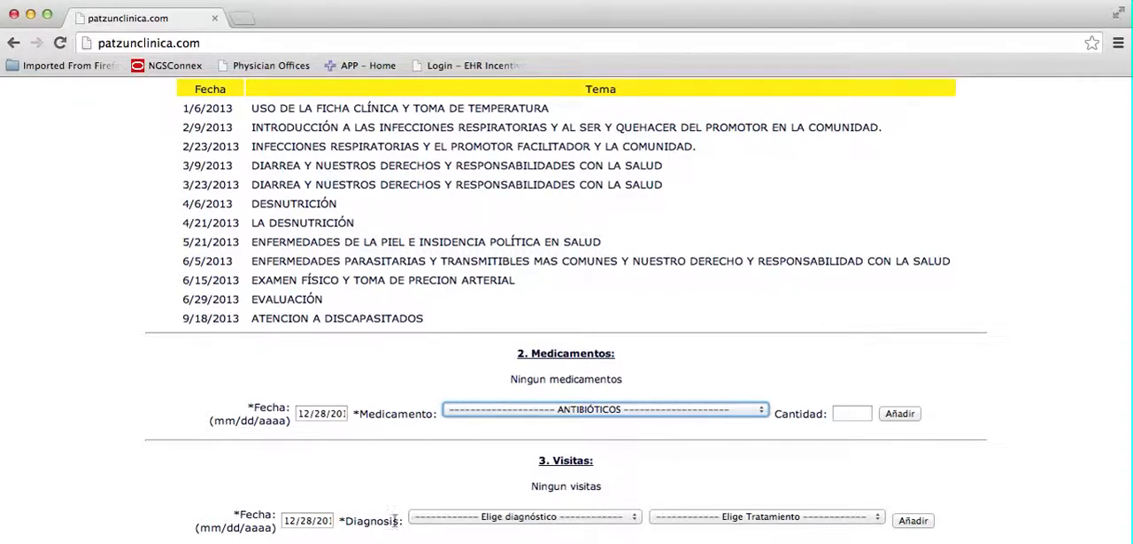
In the promoter's Visitas section, choose Diarrhea as the diagnosis and Suero de hidratacion as the treatment.
click(520, 516)
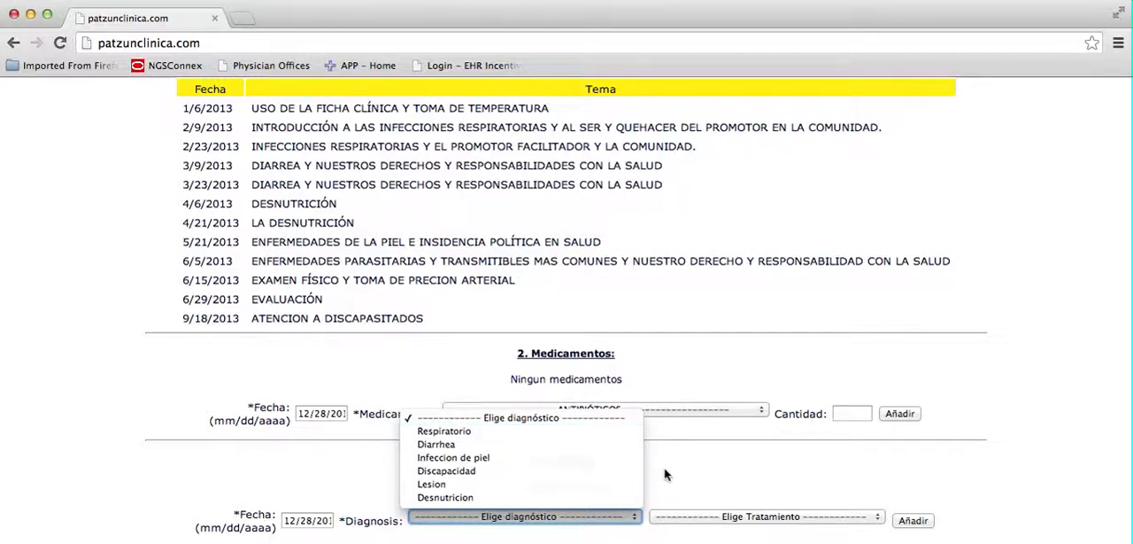
click(560, 445)
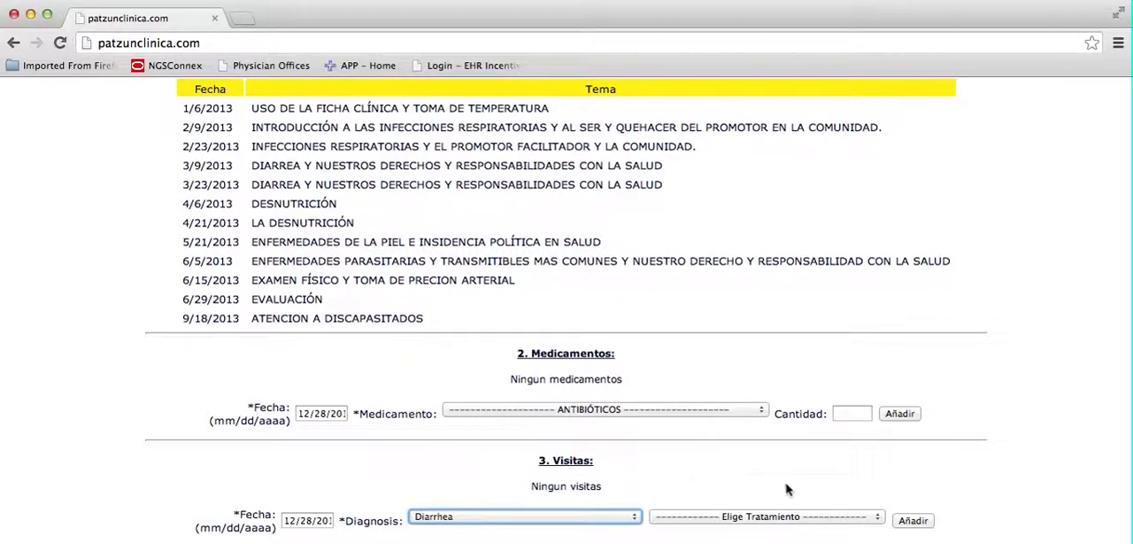
click(766, 518)
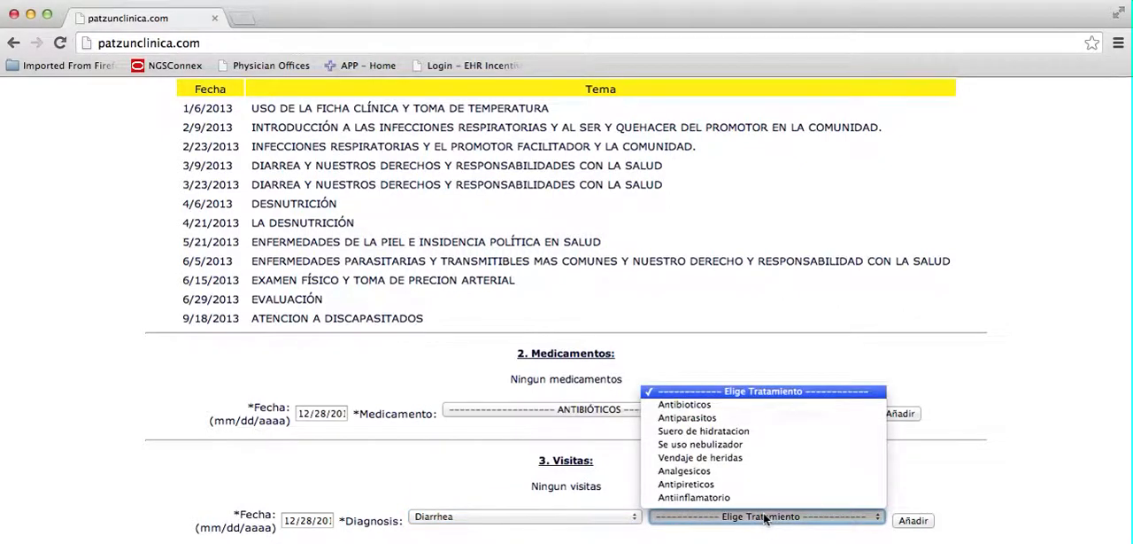
click(745, 429)
click(716, 490)
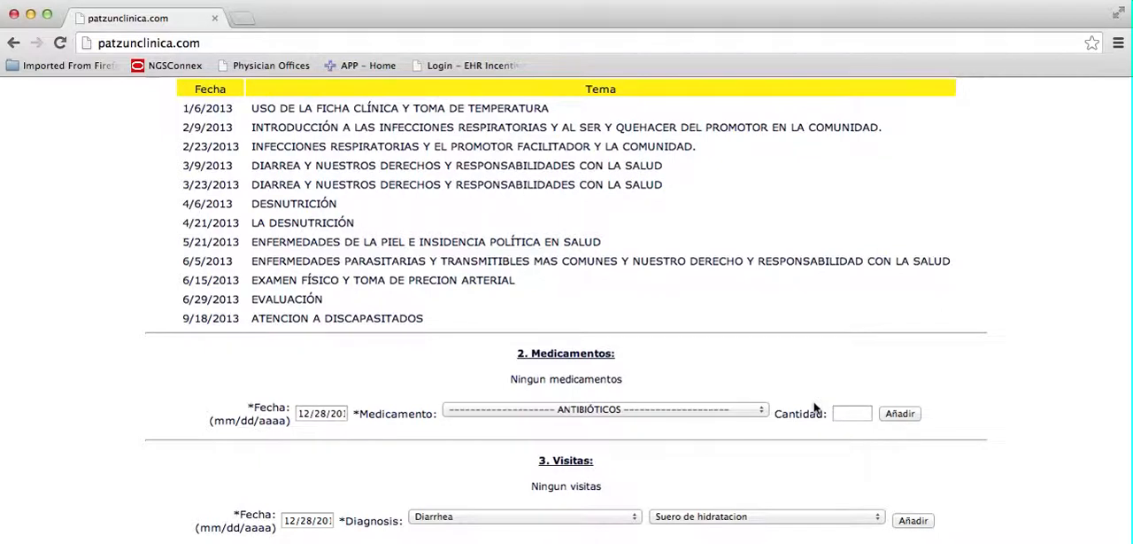
Return to the Capacitación page, view the midwife selection list for the 9/18/2013 Comadronas training, and close it.
scroll(820, 305, up, 4)
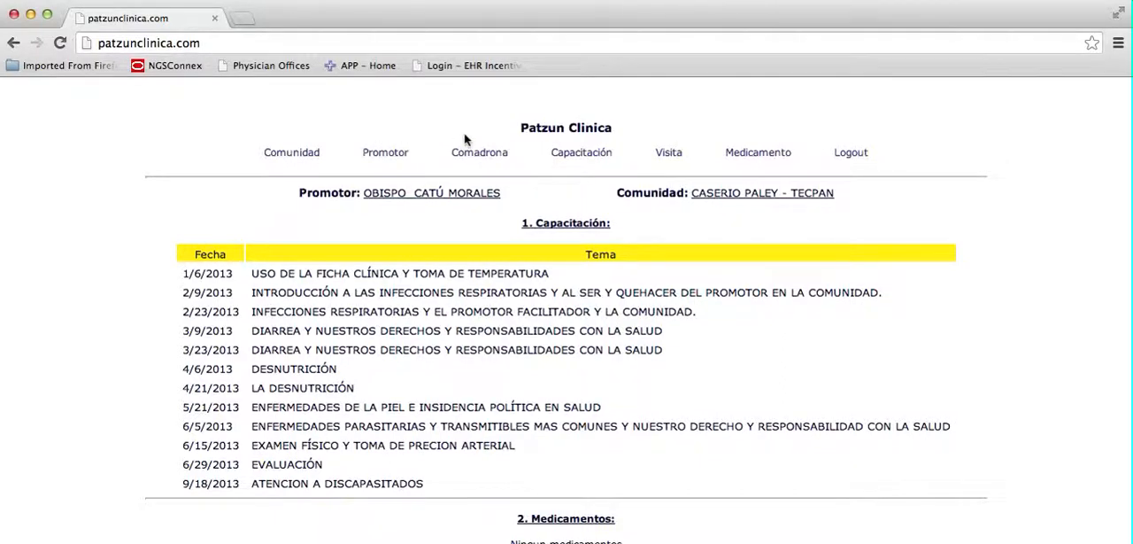
click(592, 156)
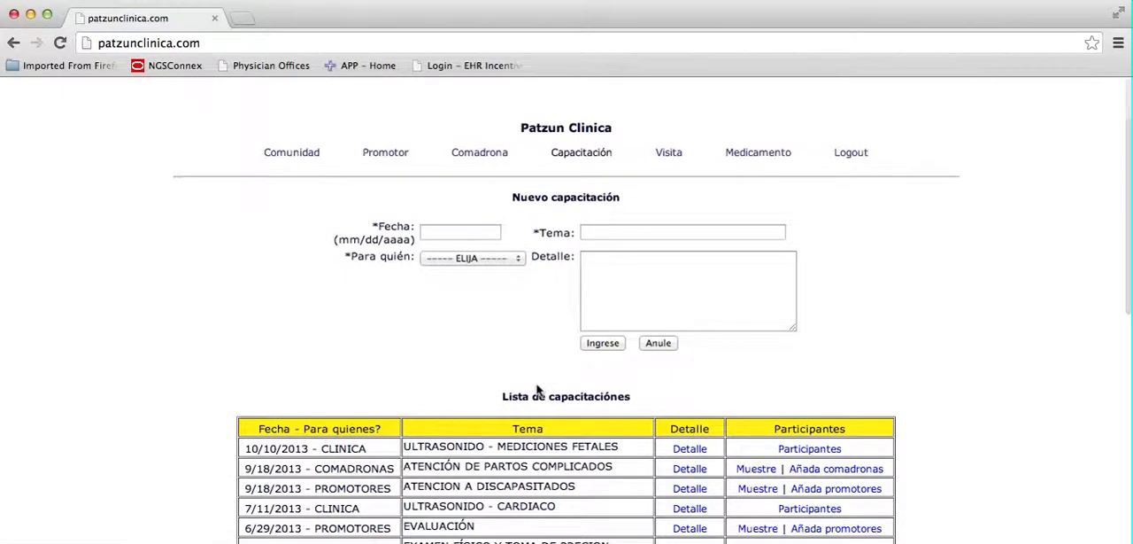
click(824, 469)
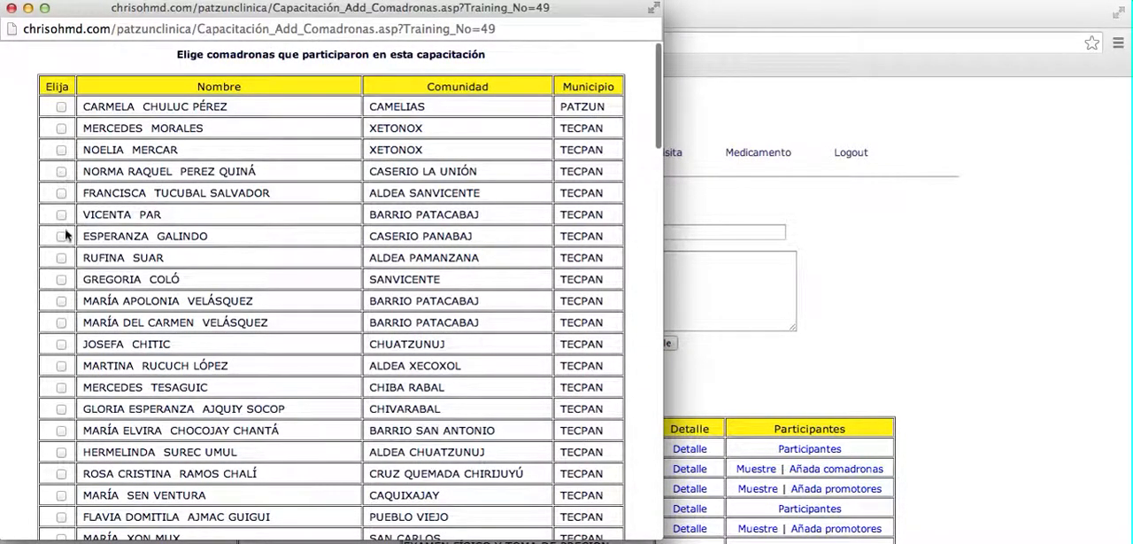
click(11, 8)
Look over the list of midwives on the Comadrona page, and log out of the site.
click(483, 155)
scroll(332, 369, down, 5)
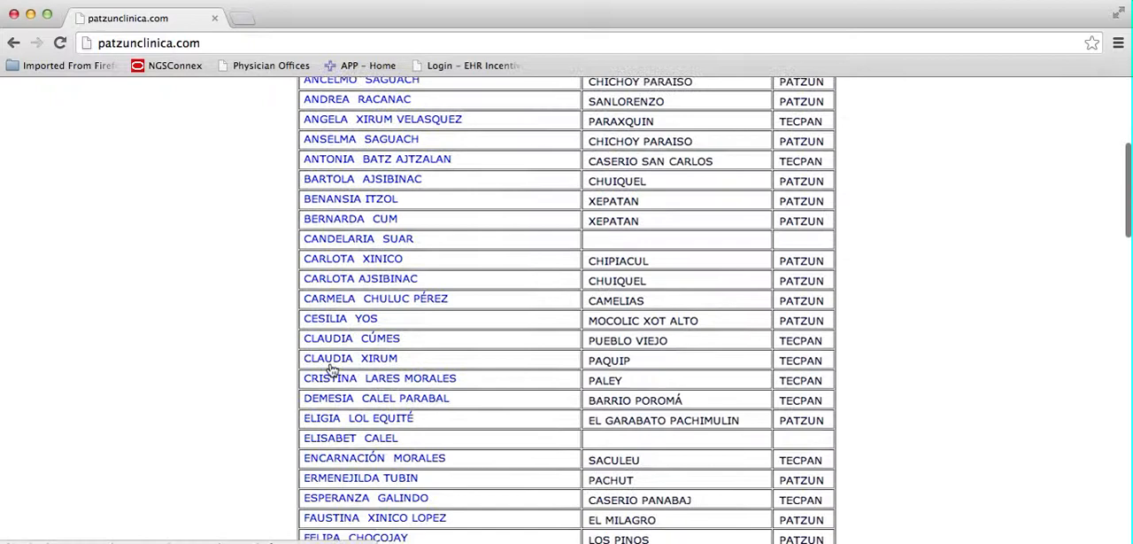
scroll(363, 225, up, 5)
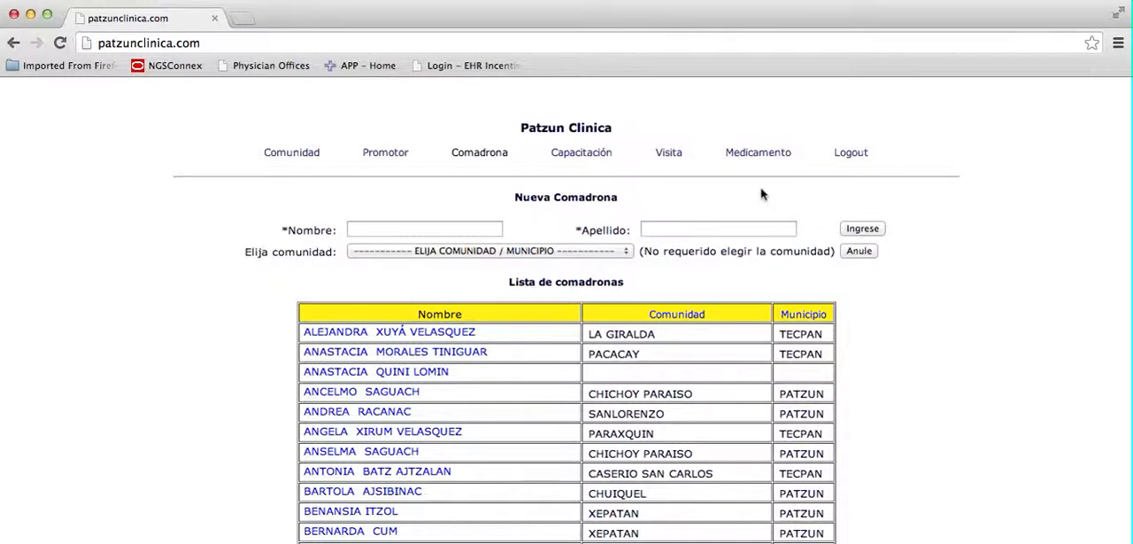
click(849, 153)
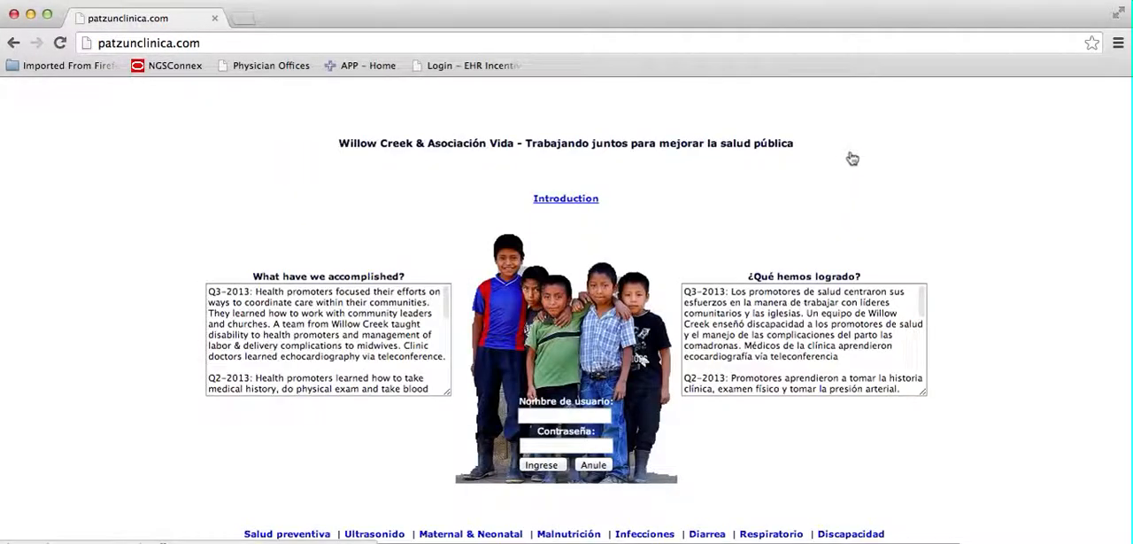